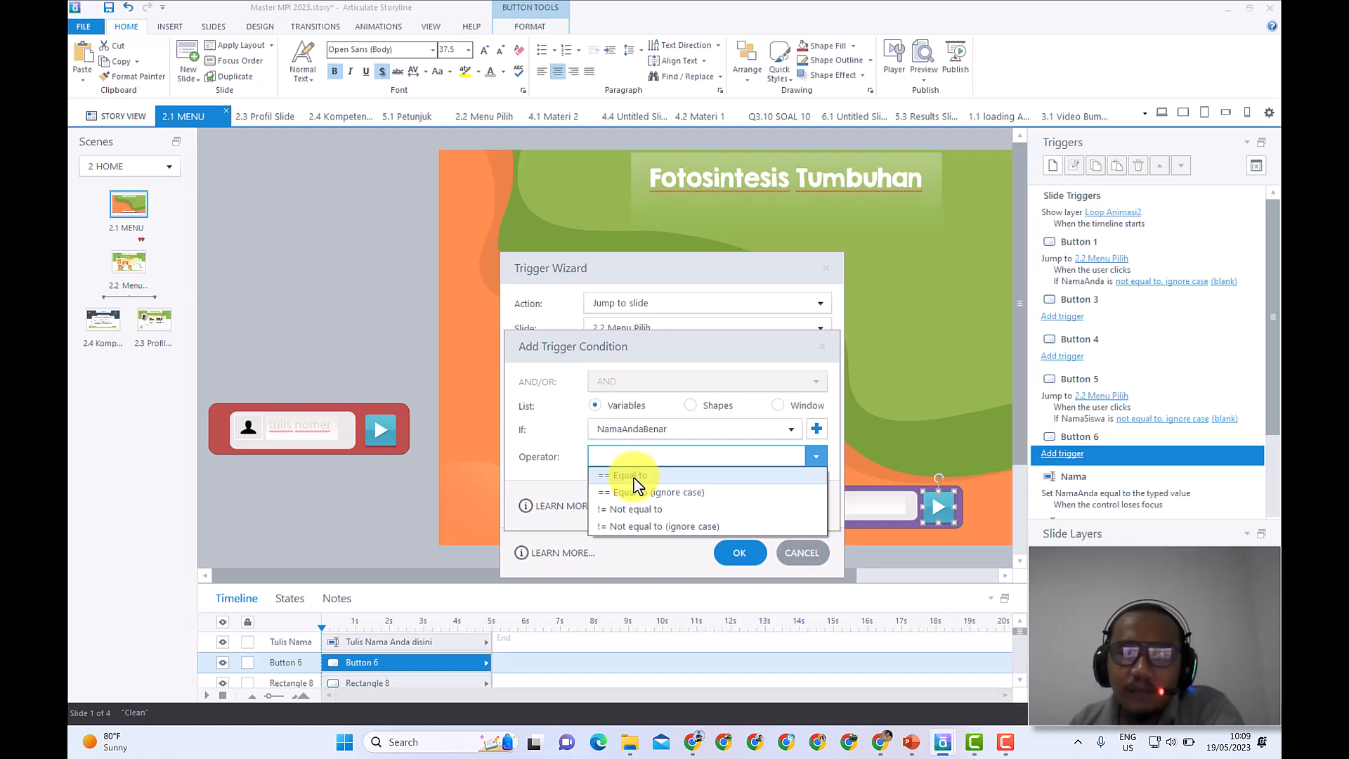
Step: Condition Button 6's jump to 2.2 Menu Pilih on NamaAndaBenar being Equal to the accepted name, and save the trigger
{"action": "left_click", "coordinate": [634, 477]}
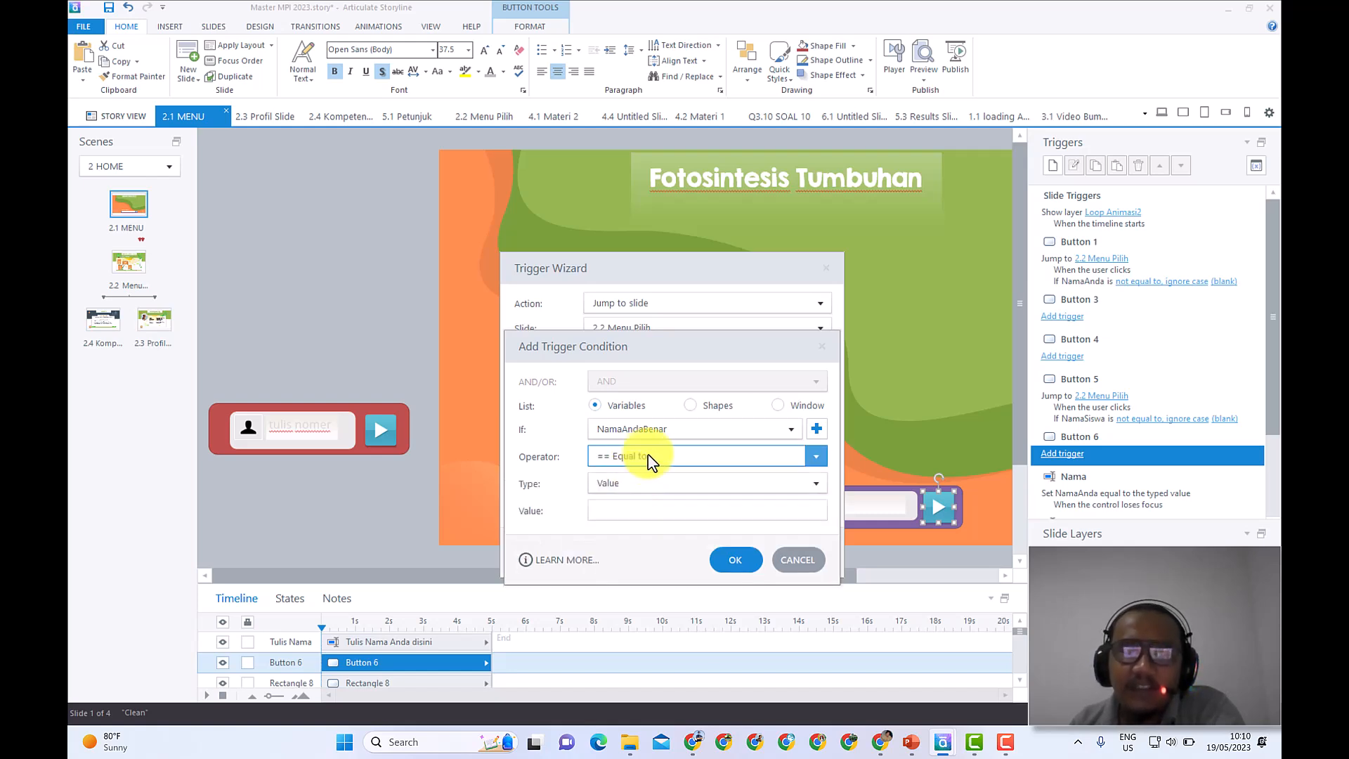
{"action": "left_click", "coordinate": [643, 511]}
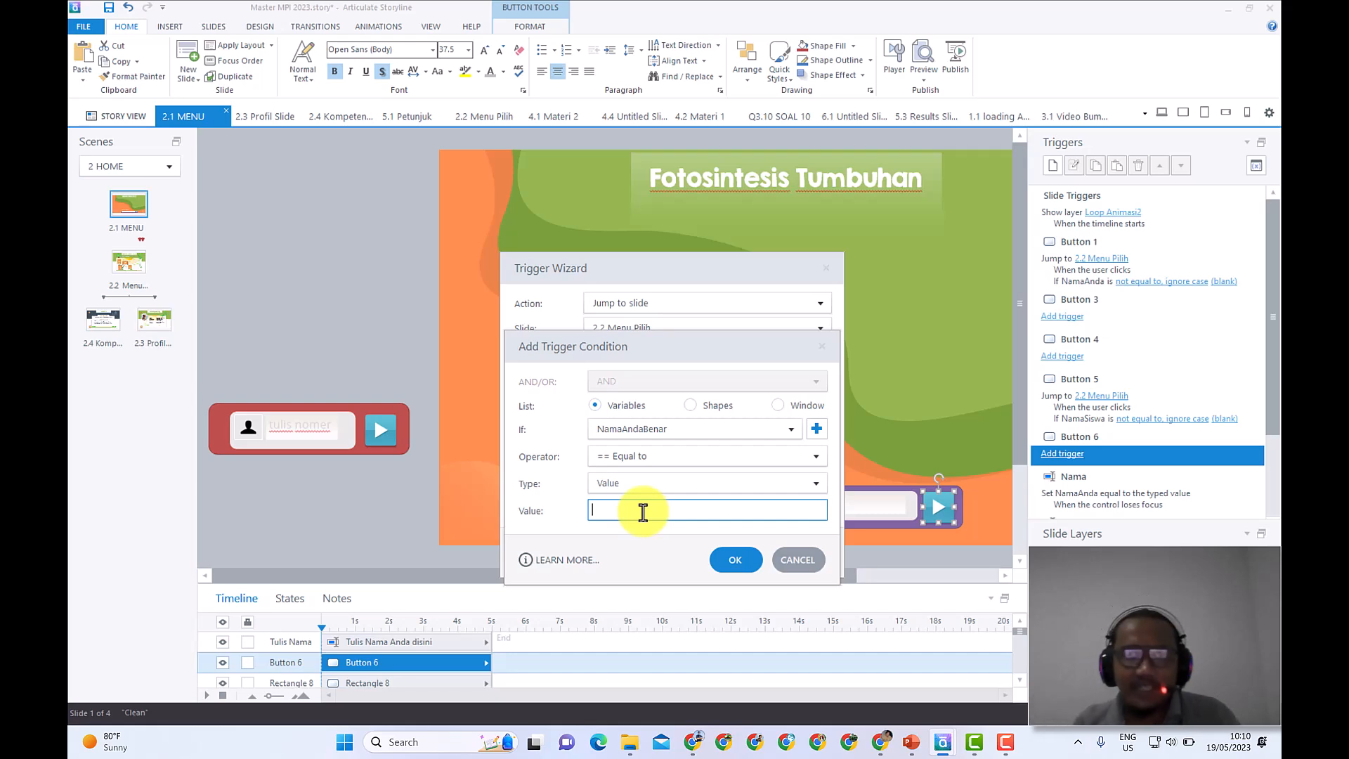
{"action": "type", "text": "12"}
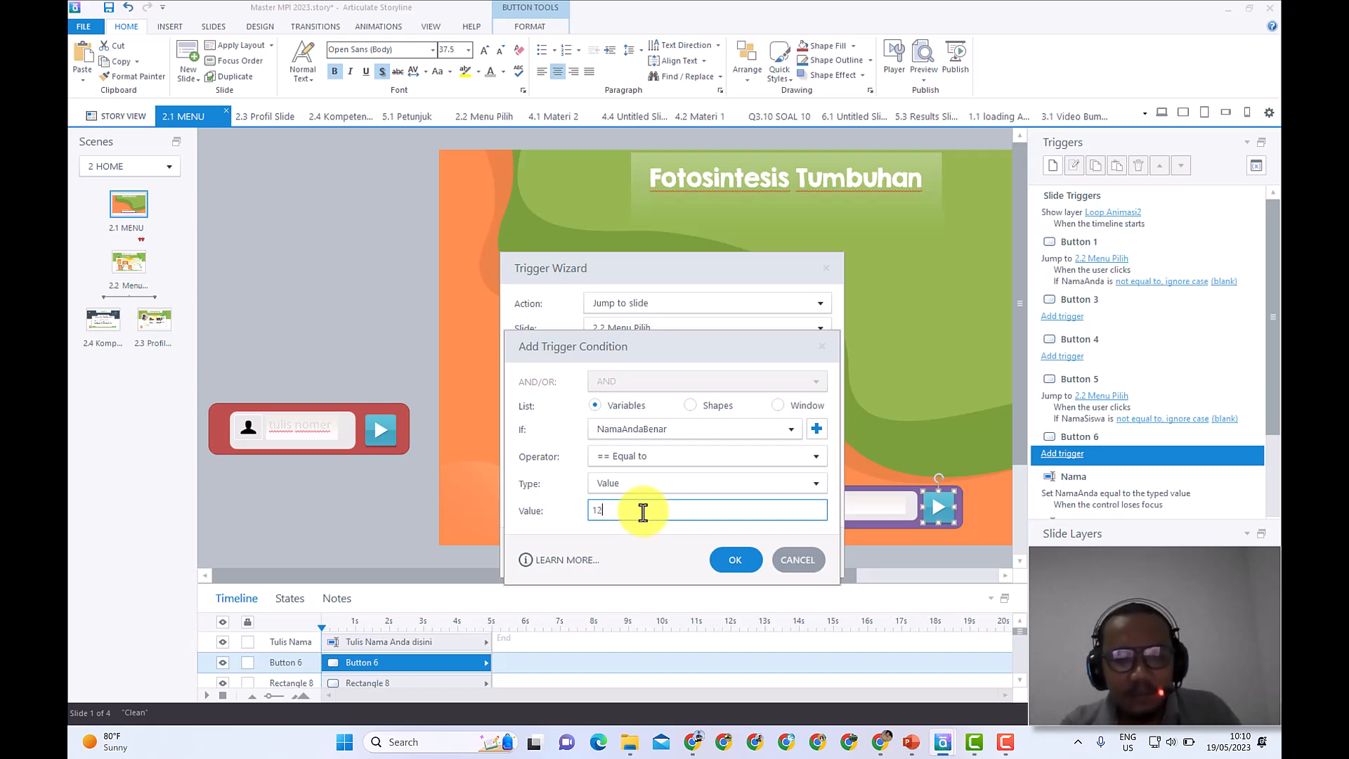
{"action": "type", "text": "345"}
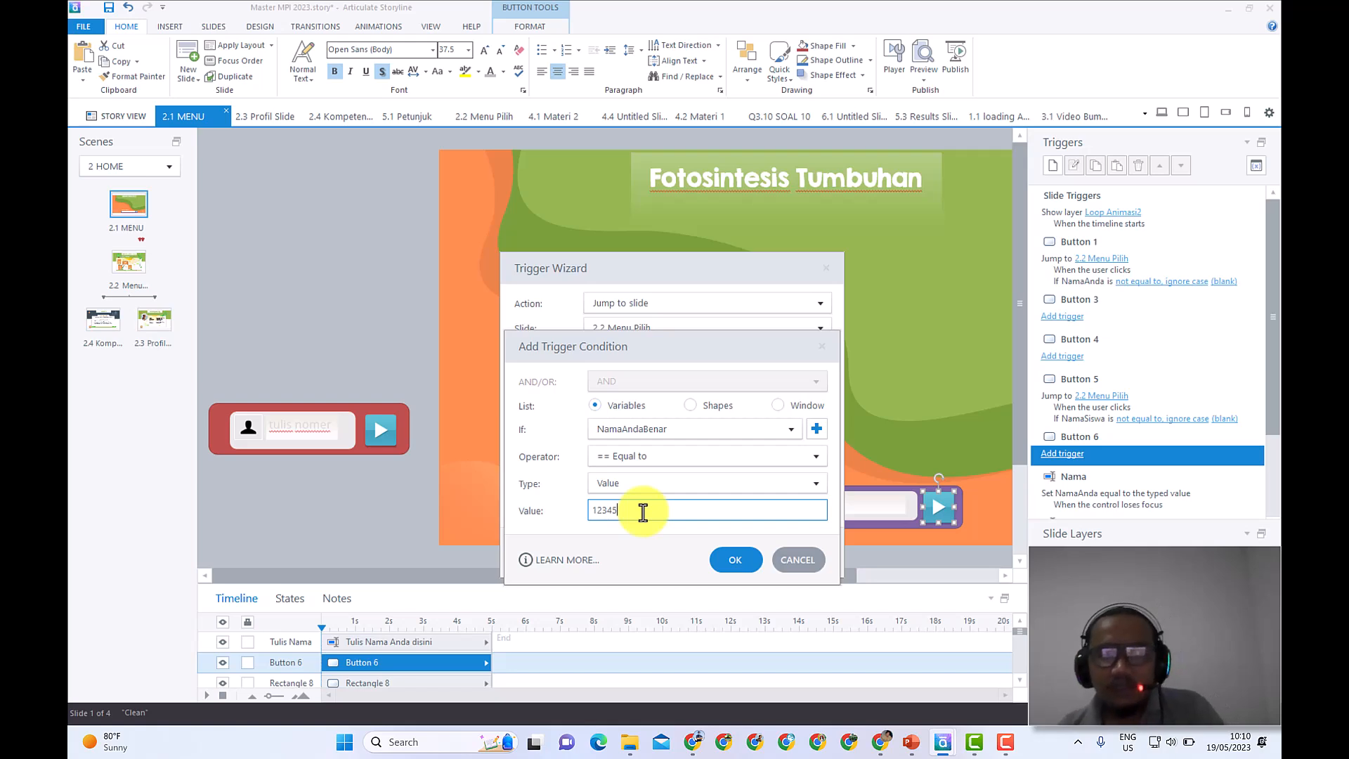
{"action": "left_click_drag", "start_coordinate": [630, 516], "coordinate": [583, 505]}
{"action": "type", "text": "a"}
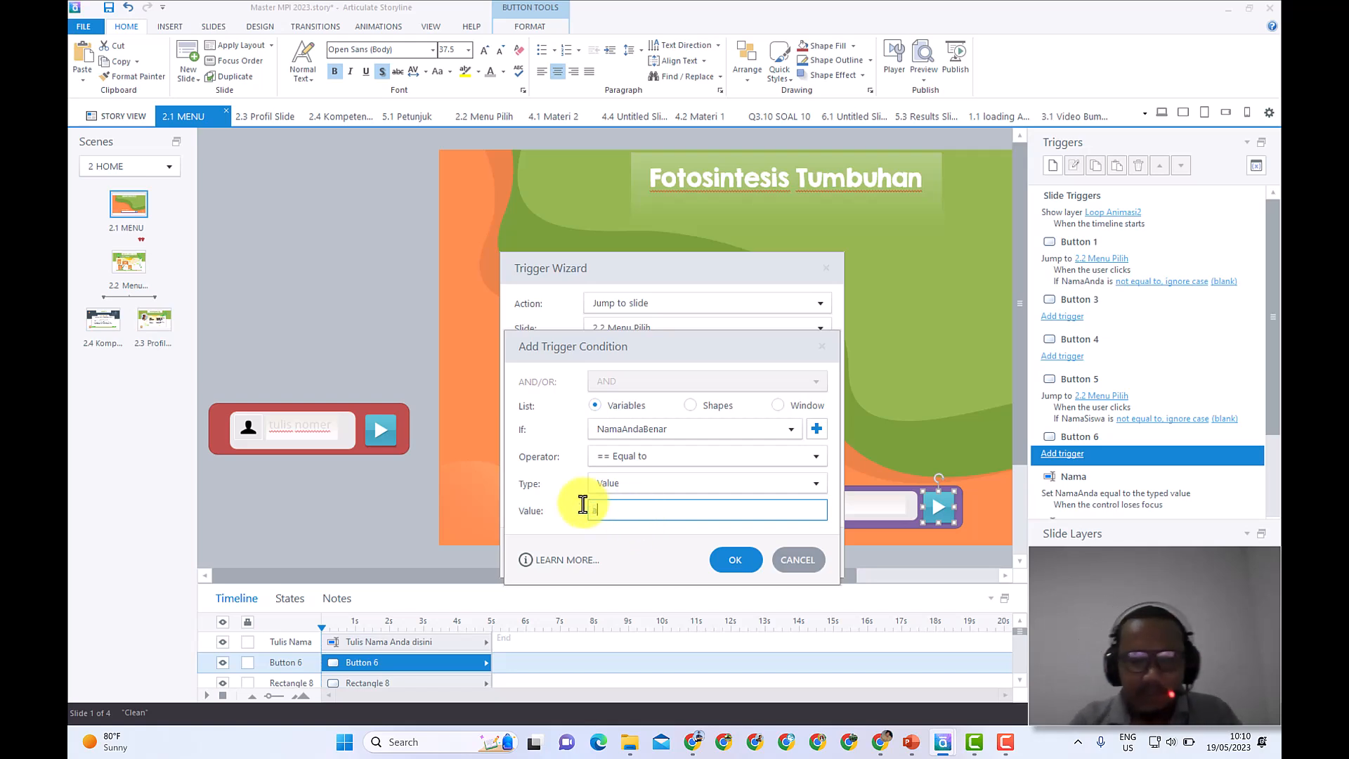
{"action": "type", "text": "ndicha"}
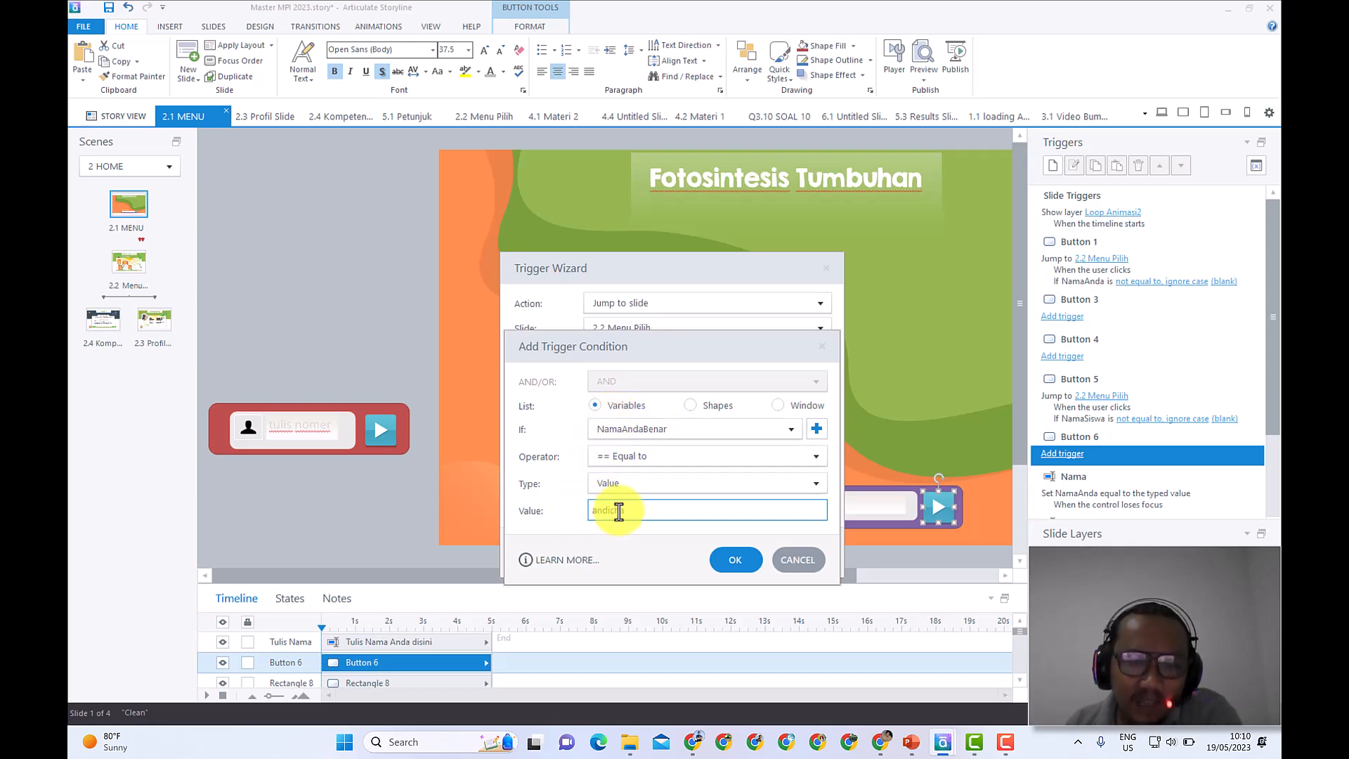
{"action": "left_click_drag", "start_coordinate": [627, 512], "coordinate": [569, 517]}
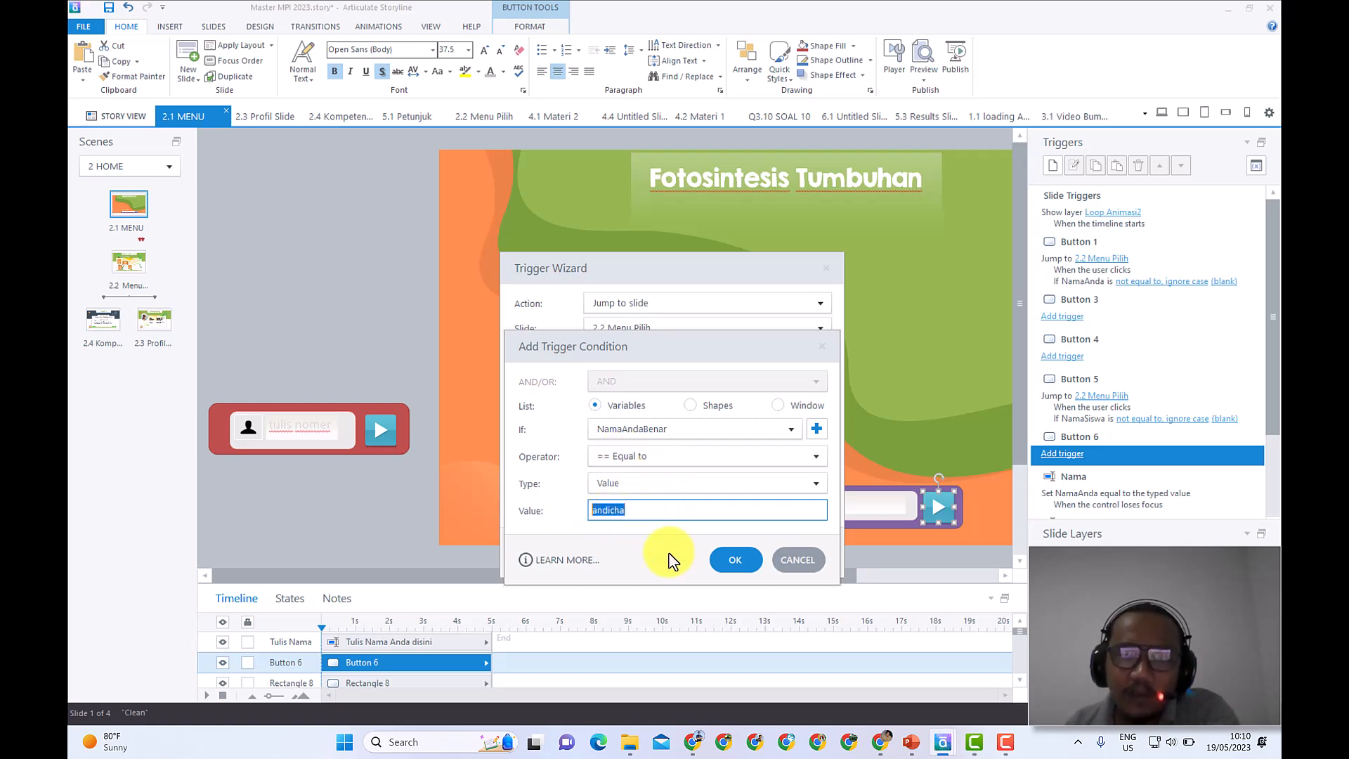
{"action": "left_click", "coordinate": [733, 560]}
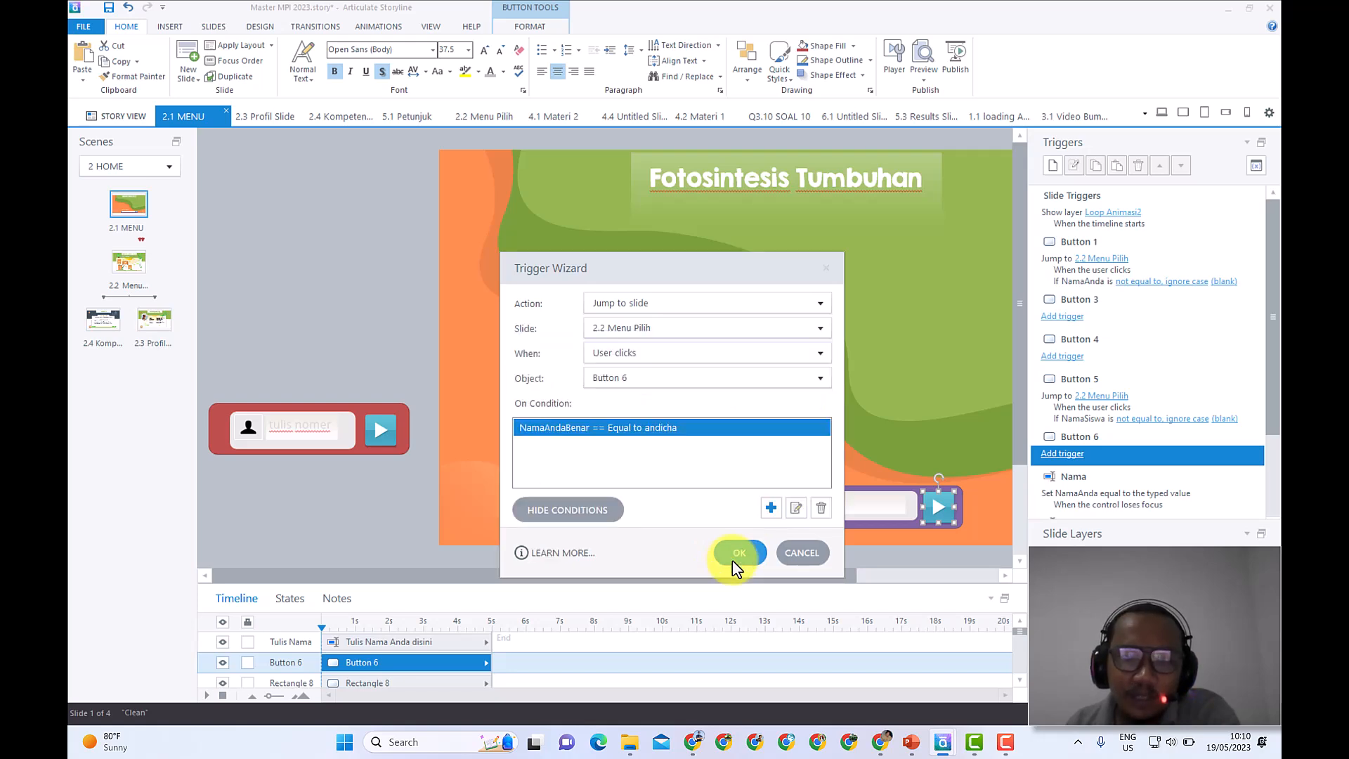
{"action": "left_click", "coordinate": [735, 551]}
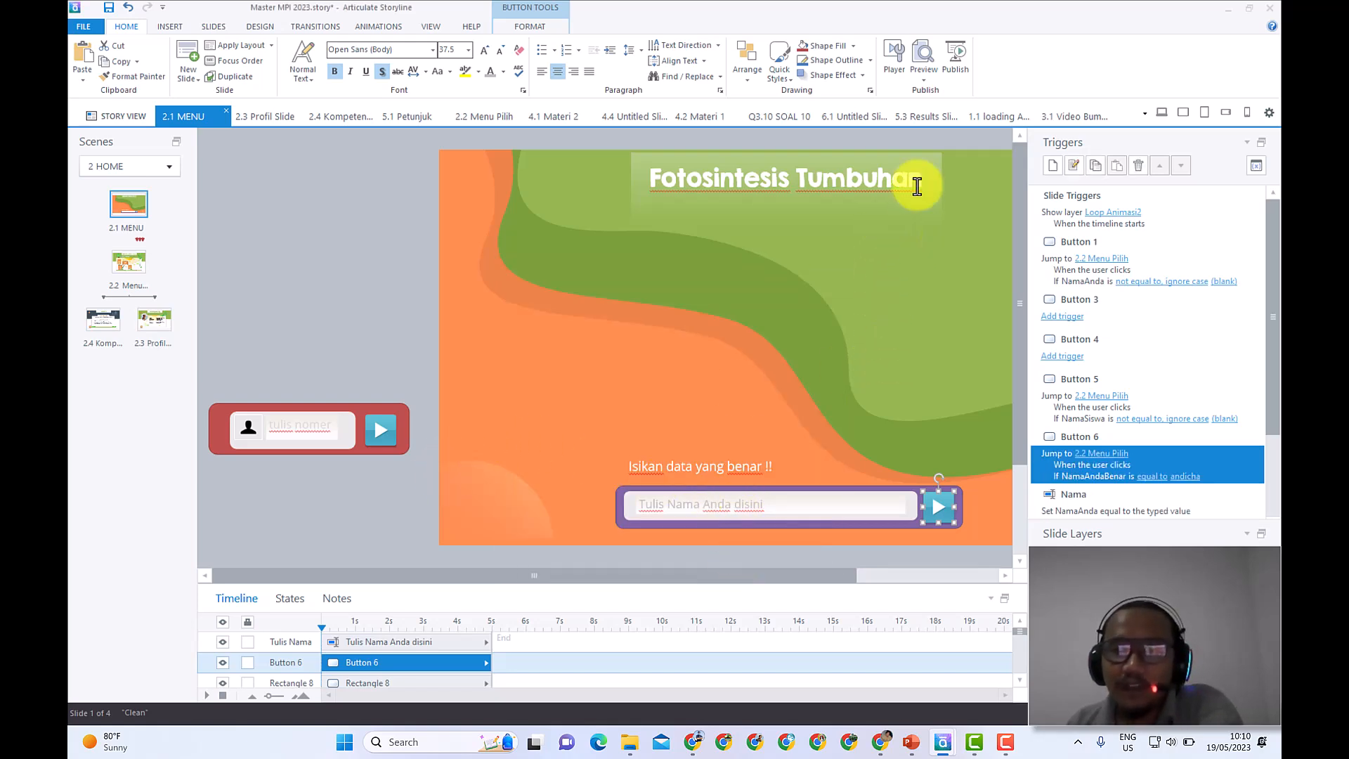
Step: Preview the current scene and enter a non-matching name in the Tulis Nama Anda disini field
{"action": "left_click", "coordinate": [926, 76]}
{"action": "left_click", "coordinate": [959, 111]}
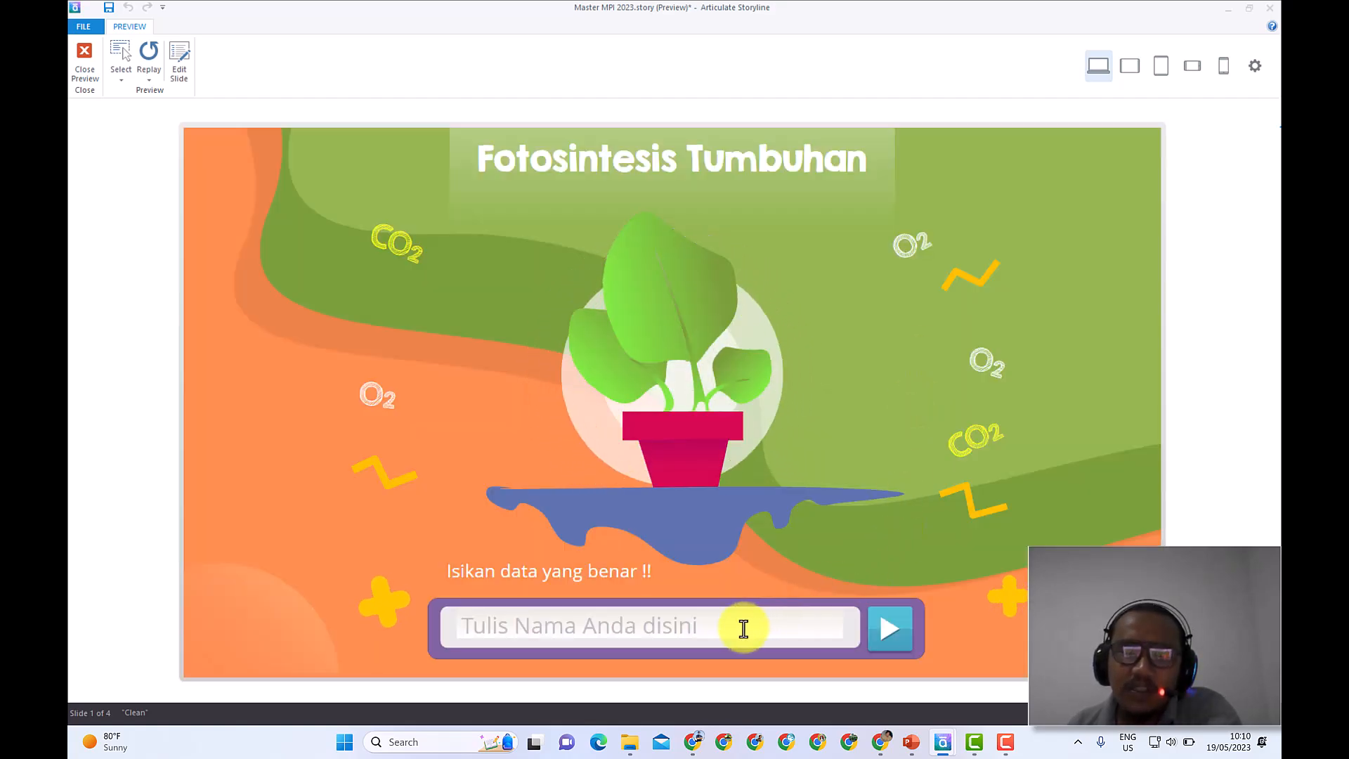
{"action": "left_click", "coordinate": [705, 629]}
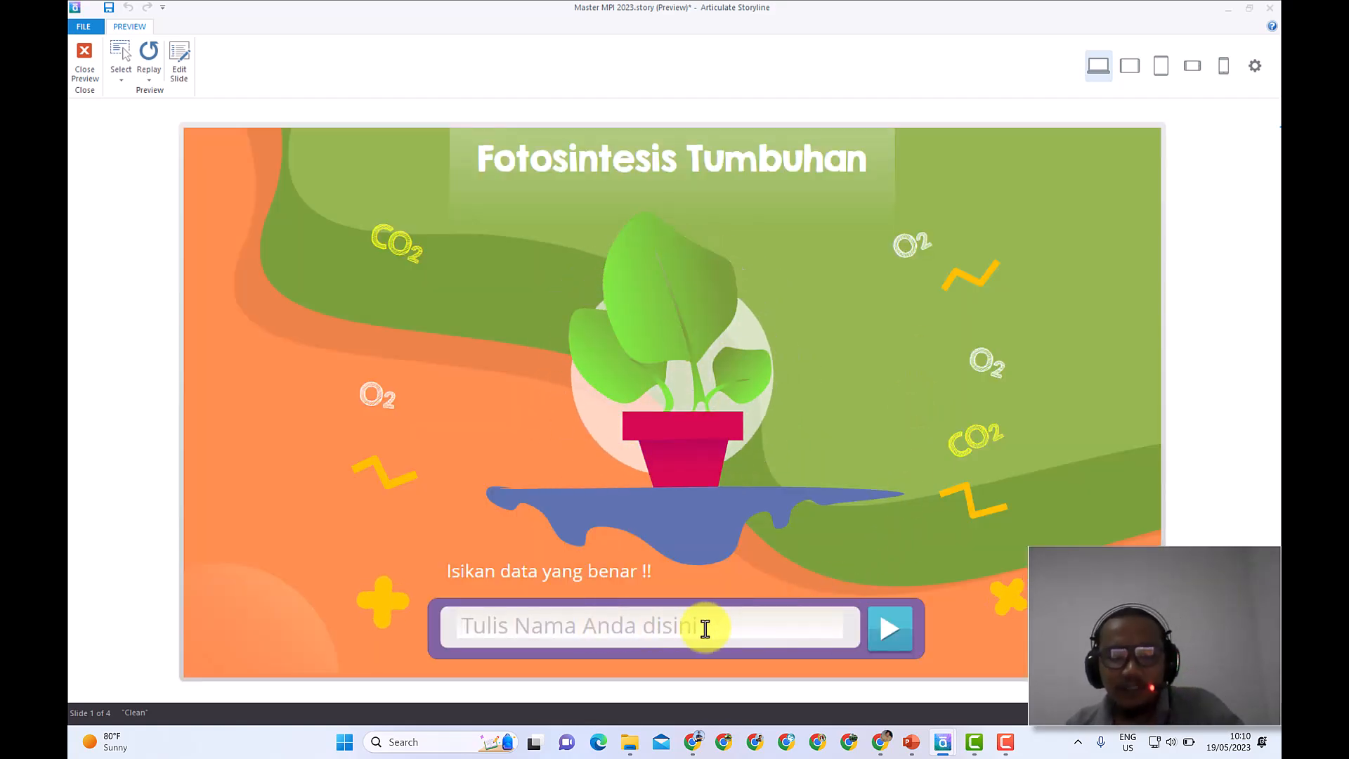
{"action": "type", "text": "heru"}
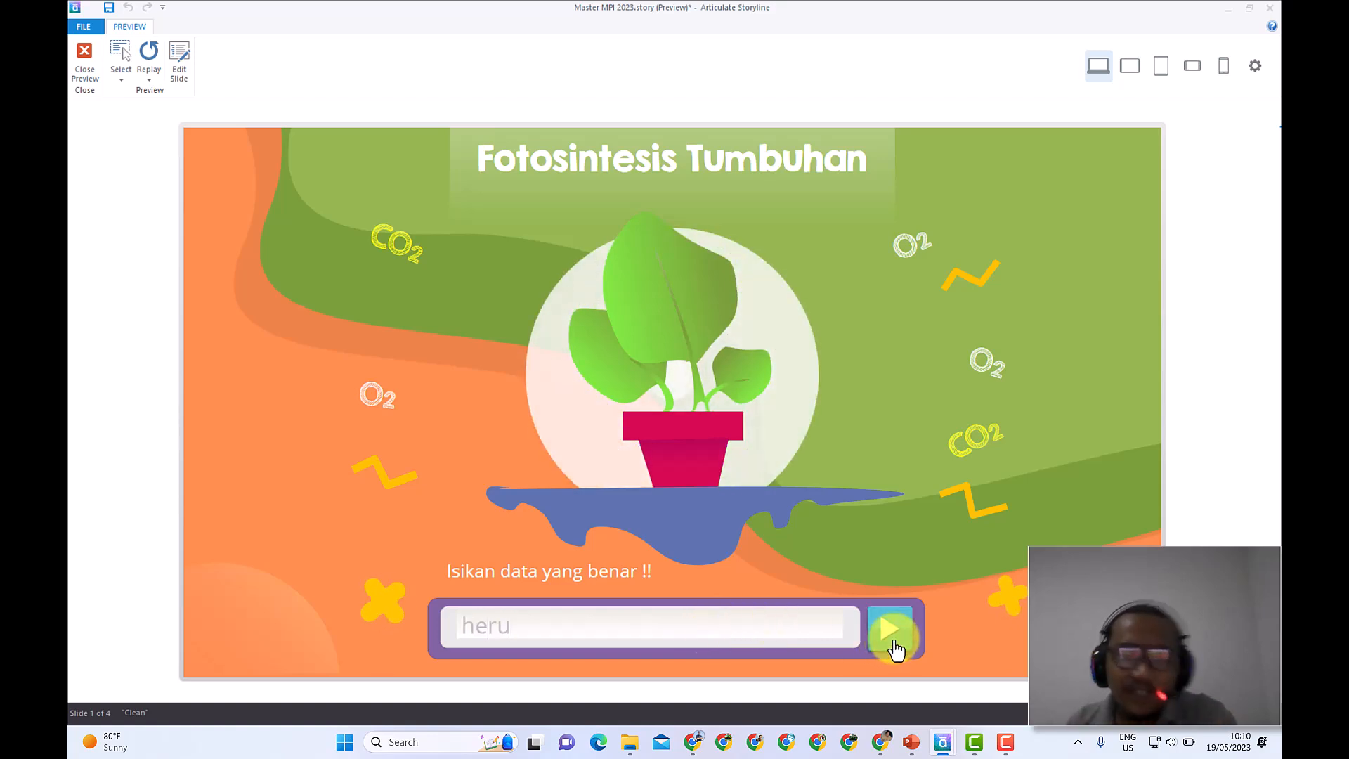
Step: Replace the entry with the accepted name, submit it to test the jump, and close the preview
{"action": "left_click_drag", "start_coordinate": [538, 624], "coordinate": [407, 621]}
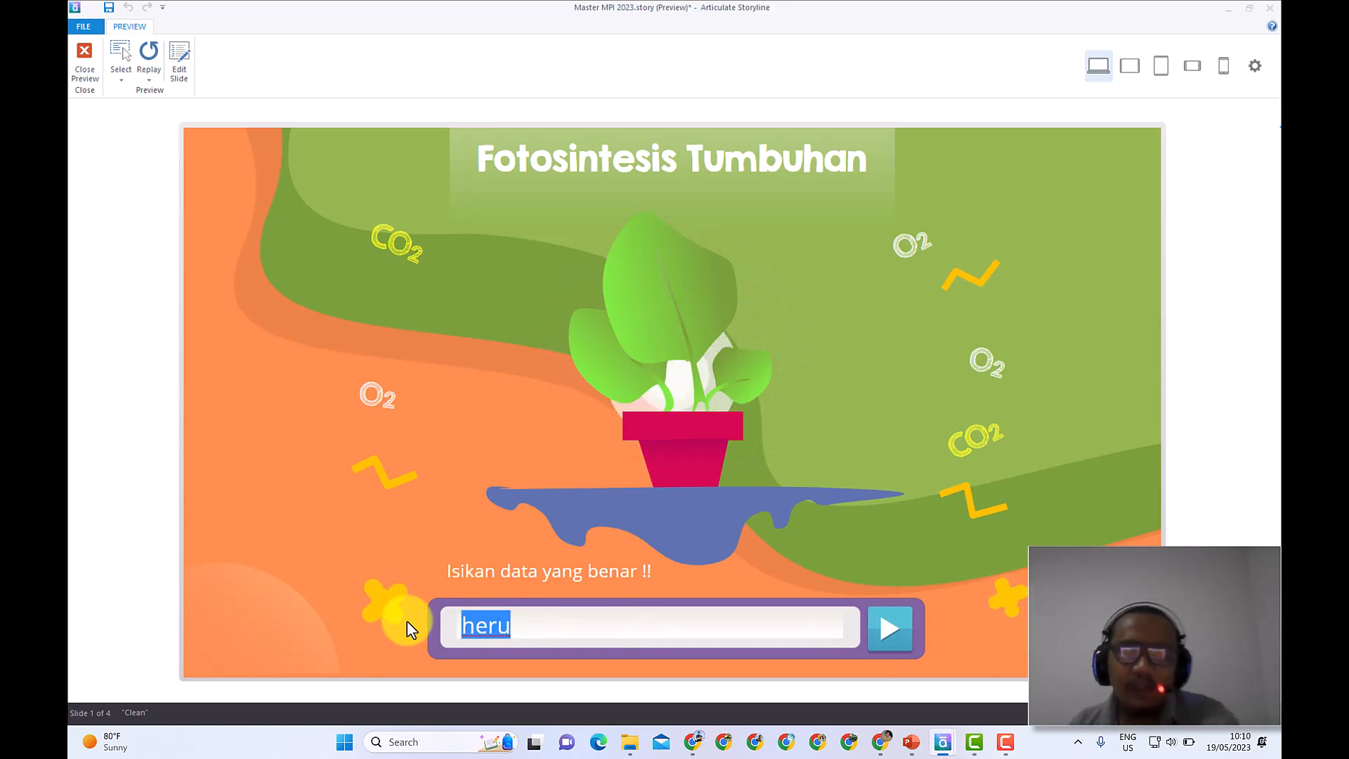
{"action": "type", "text": "andicha"}
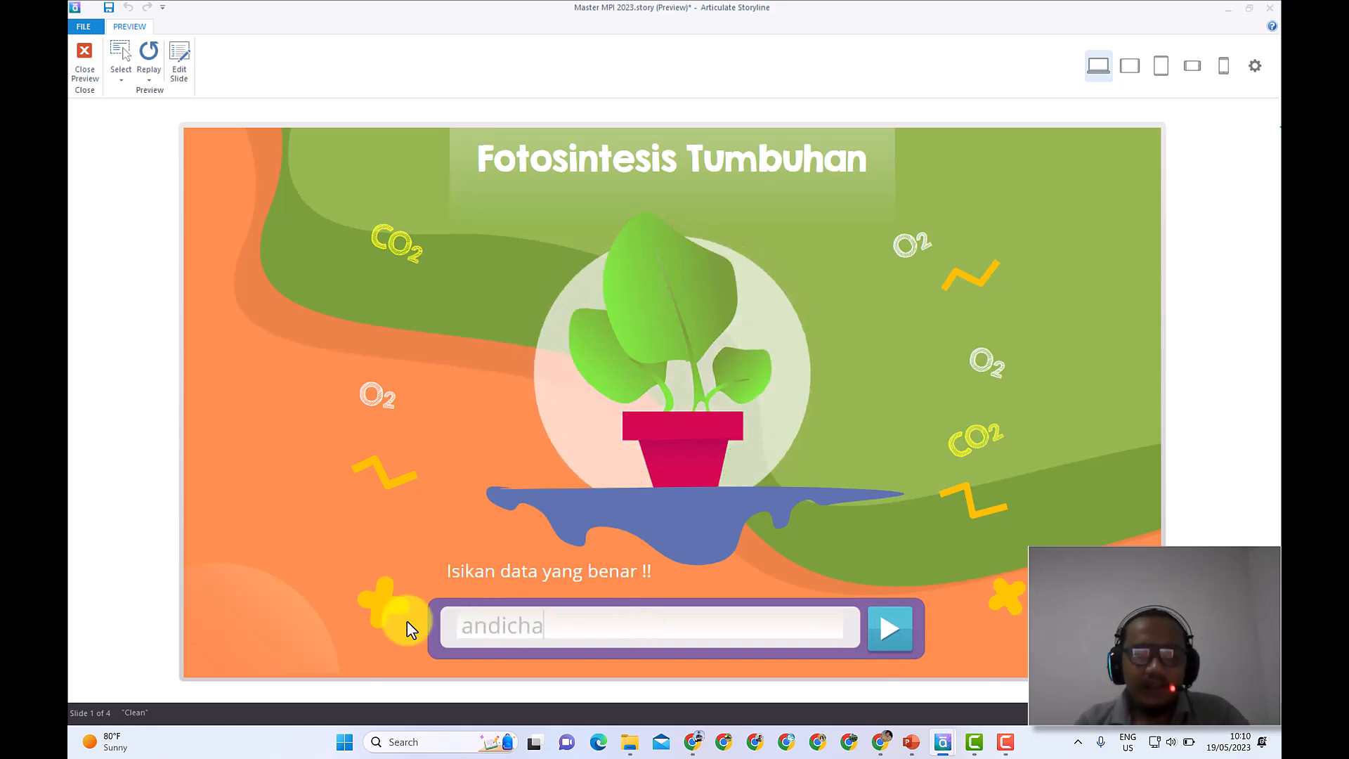
{"action": "left_click", "coordinate": [892, 630]}
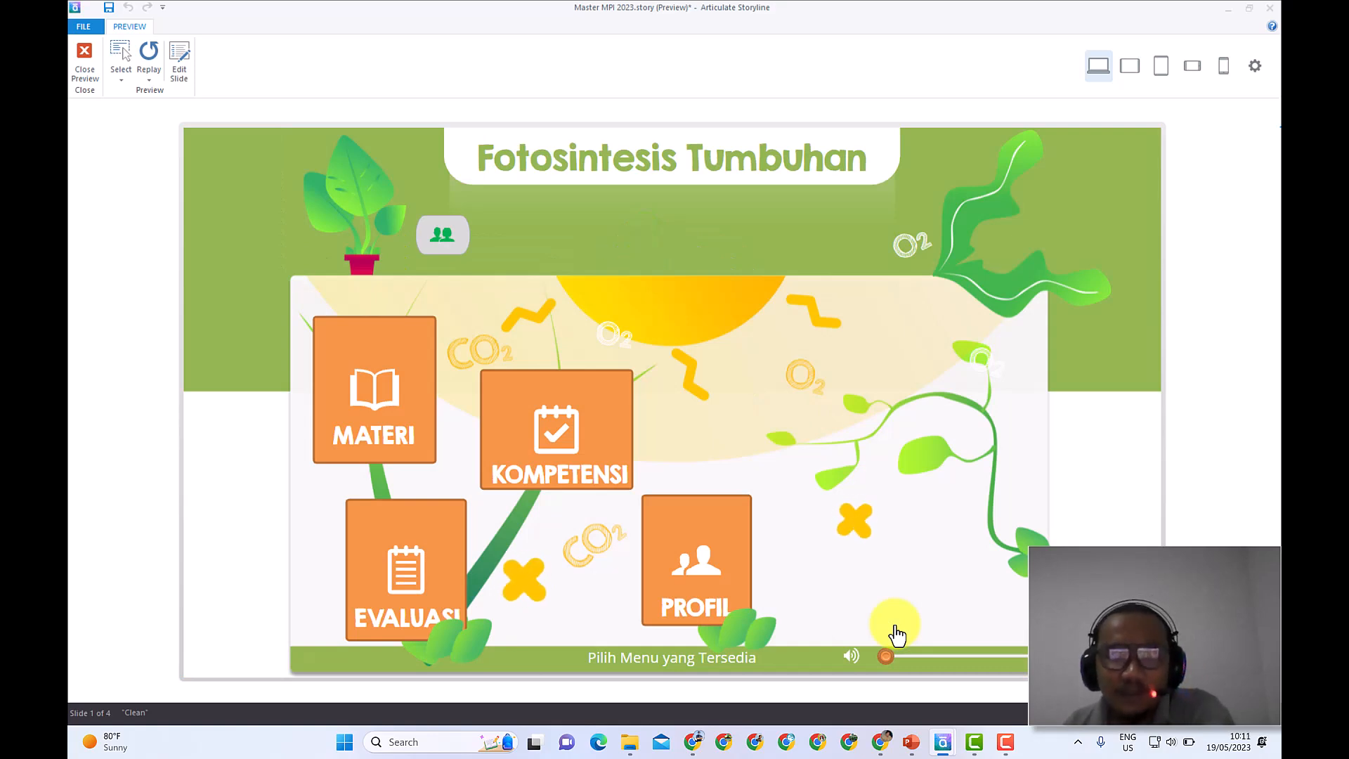
{"action": "left_click", "coordinate": [84, 49]}
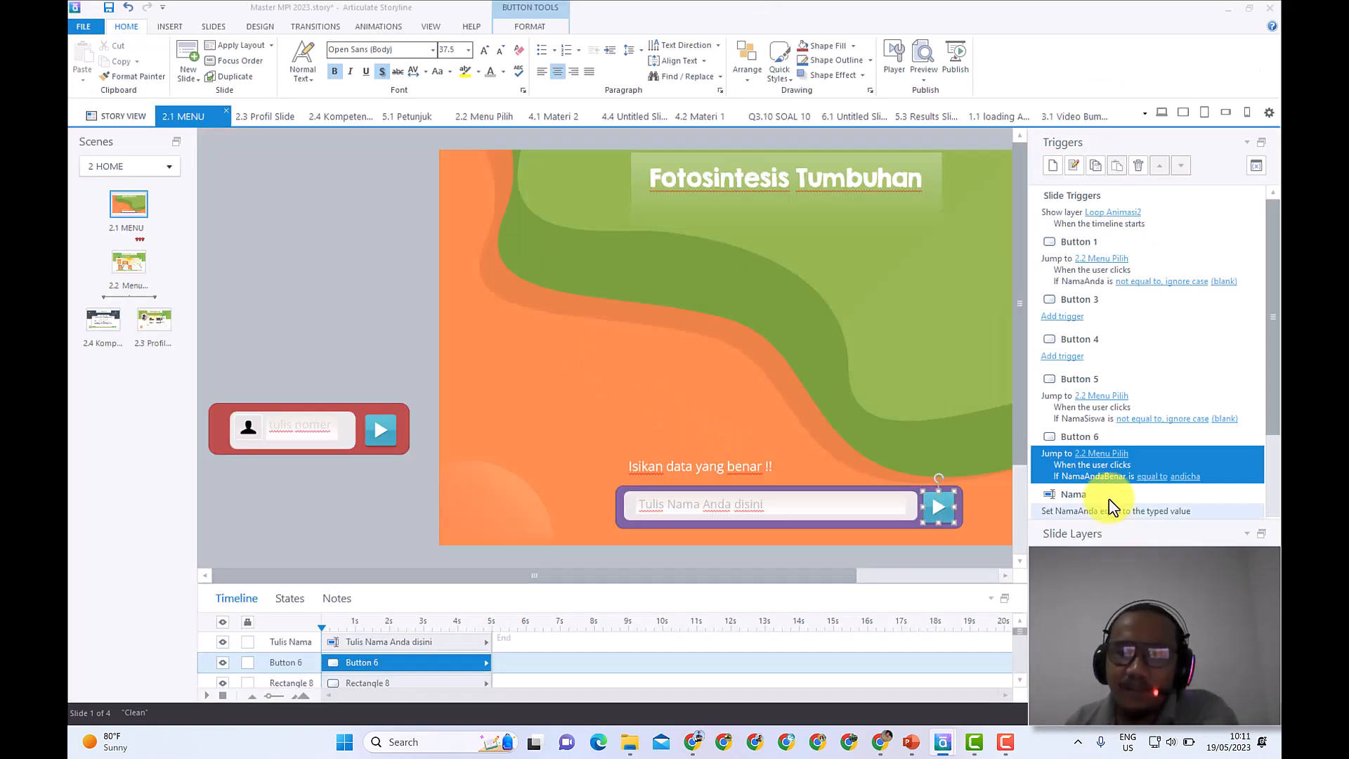
Step: Change Button 6's NamaAndaBenar condition to Equal to (ignore case) with a blank value and save the trigger
{"action": "double_click", "coordinate": [1086, 468]}
{"action": "double_click", "coordinate": [652, 380]}
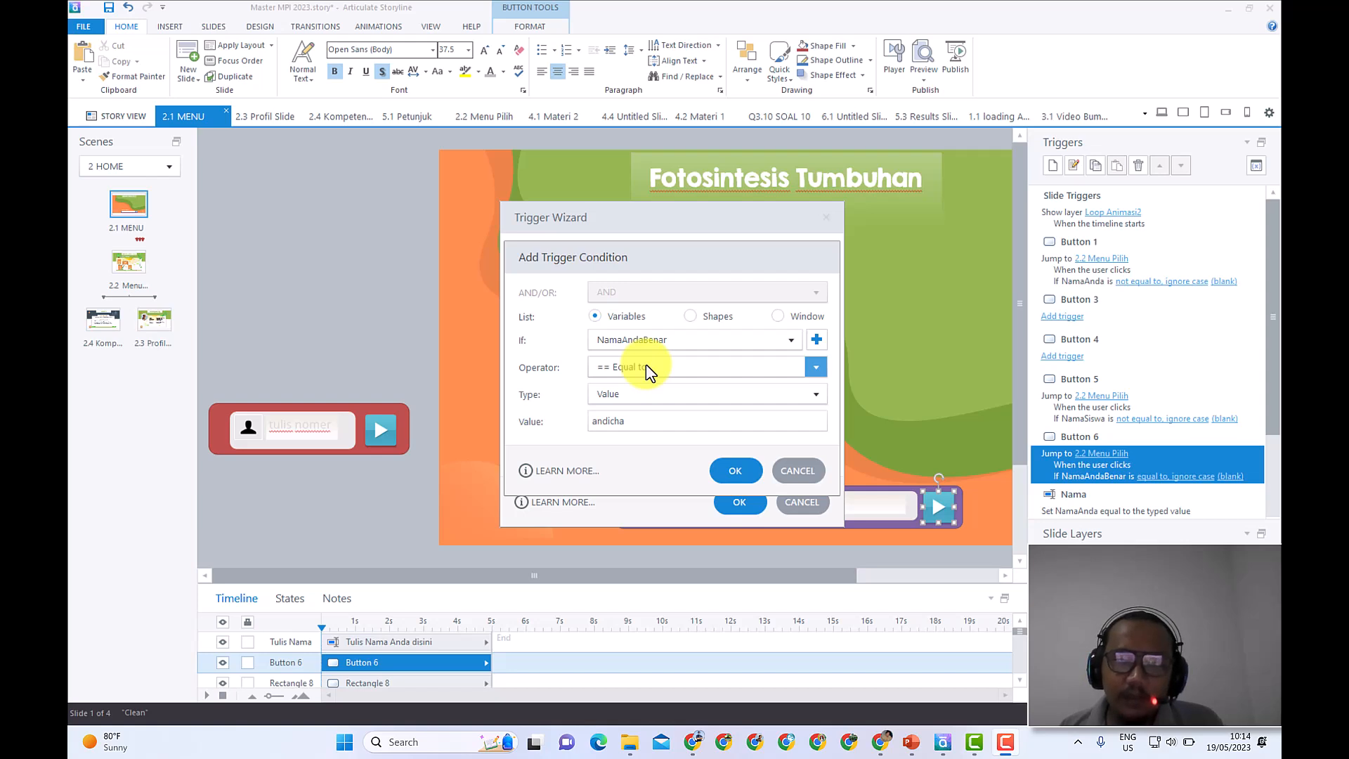
{"action": "double_click", "coordinate": [629, 421]}
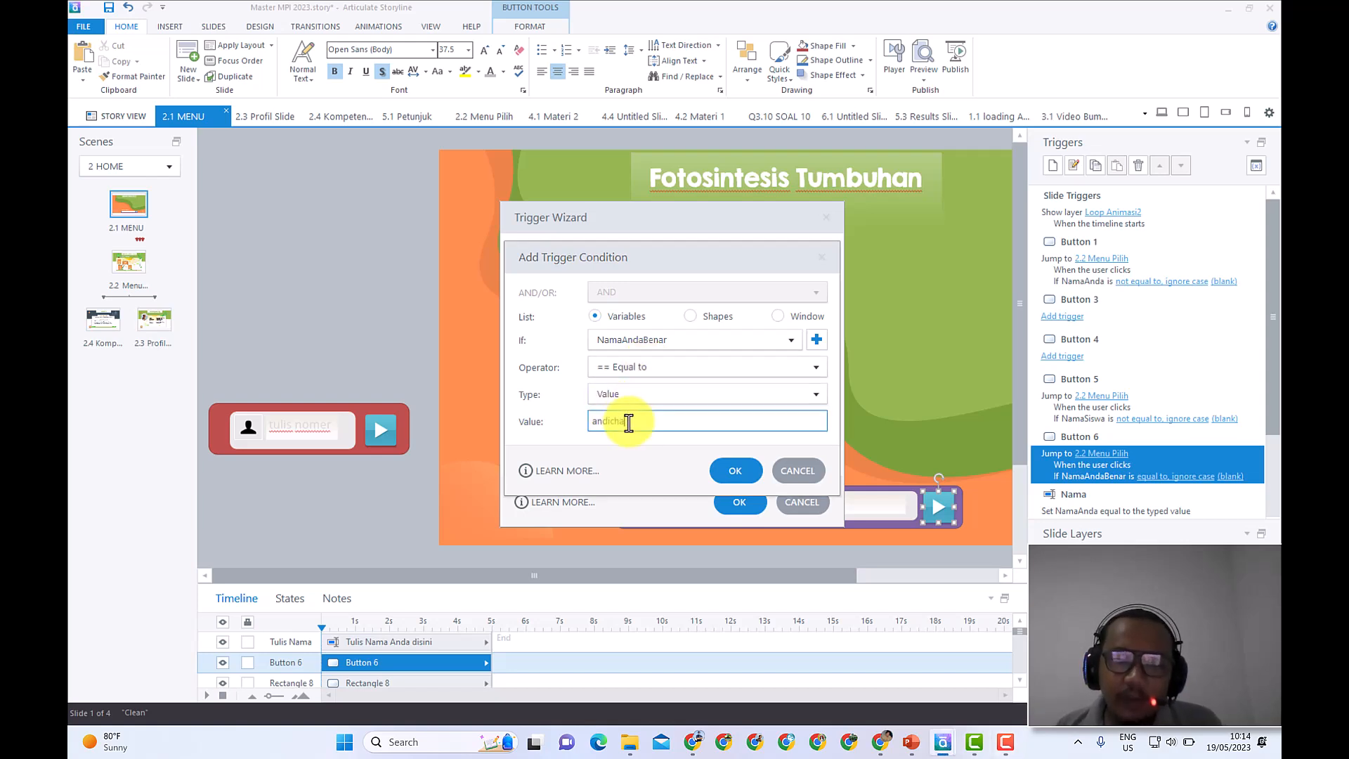
{"action": "left_click", "coordinate": [650, 367]}
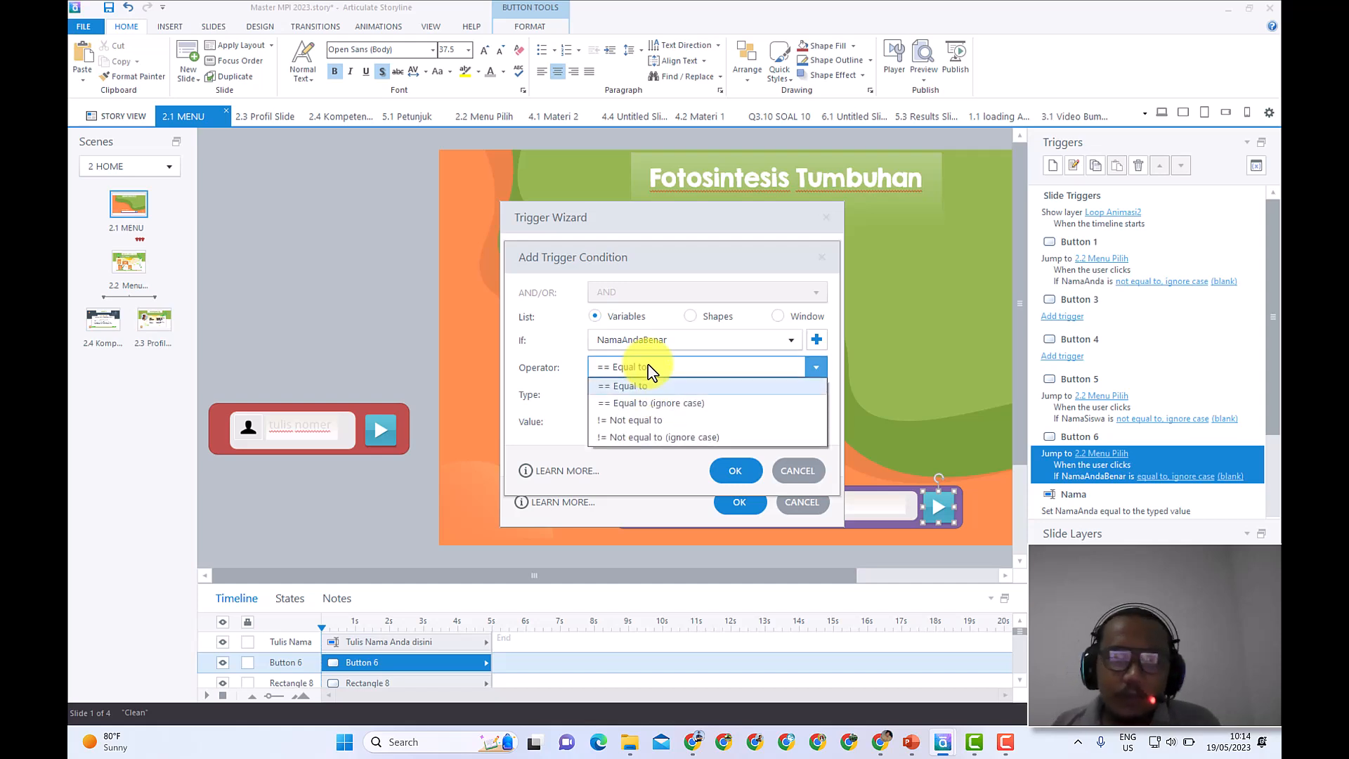
{"action": "left_click", "coordinate": [688, 407]}
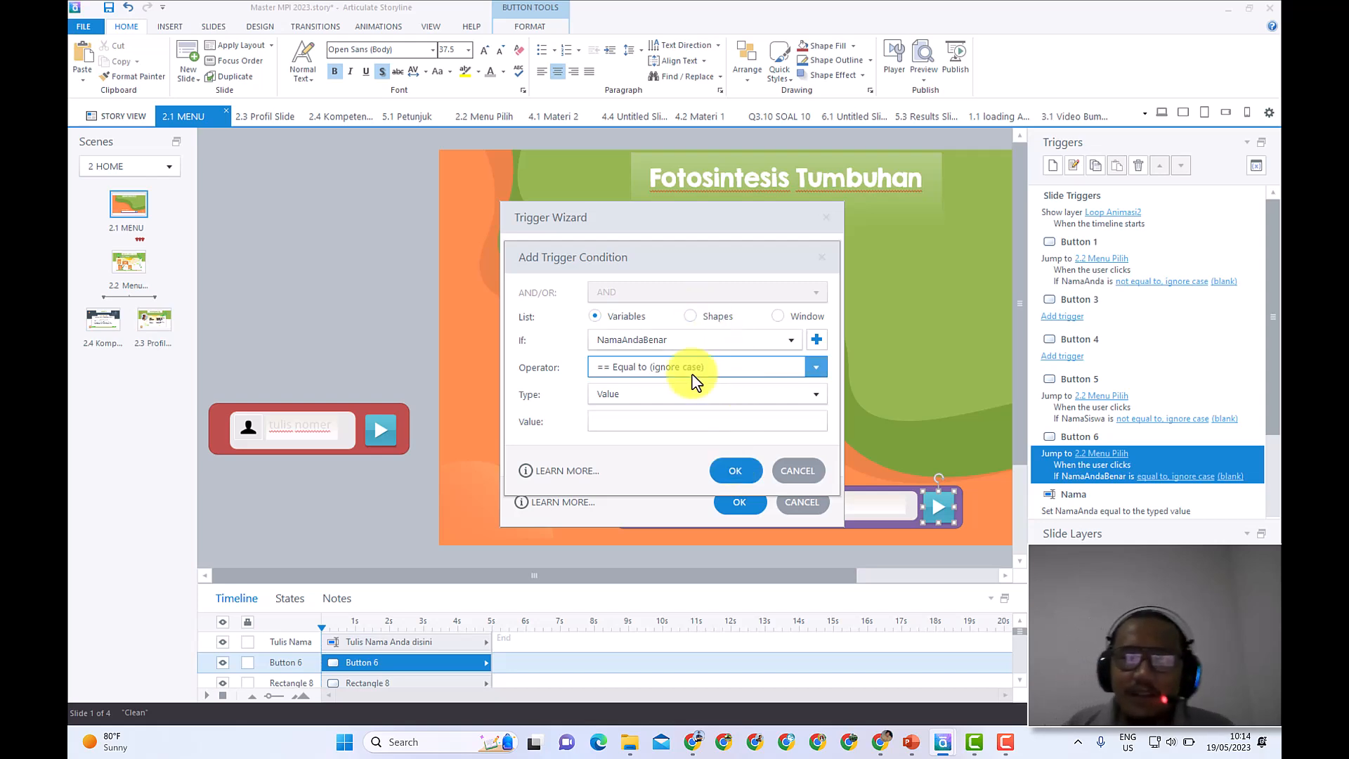
{"action": "left_click", "coordinate": [734, 469]}
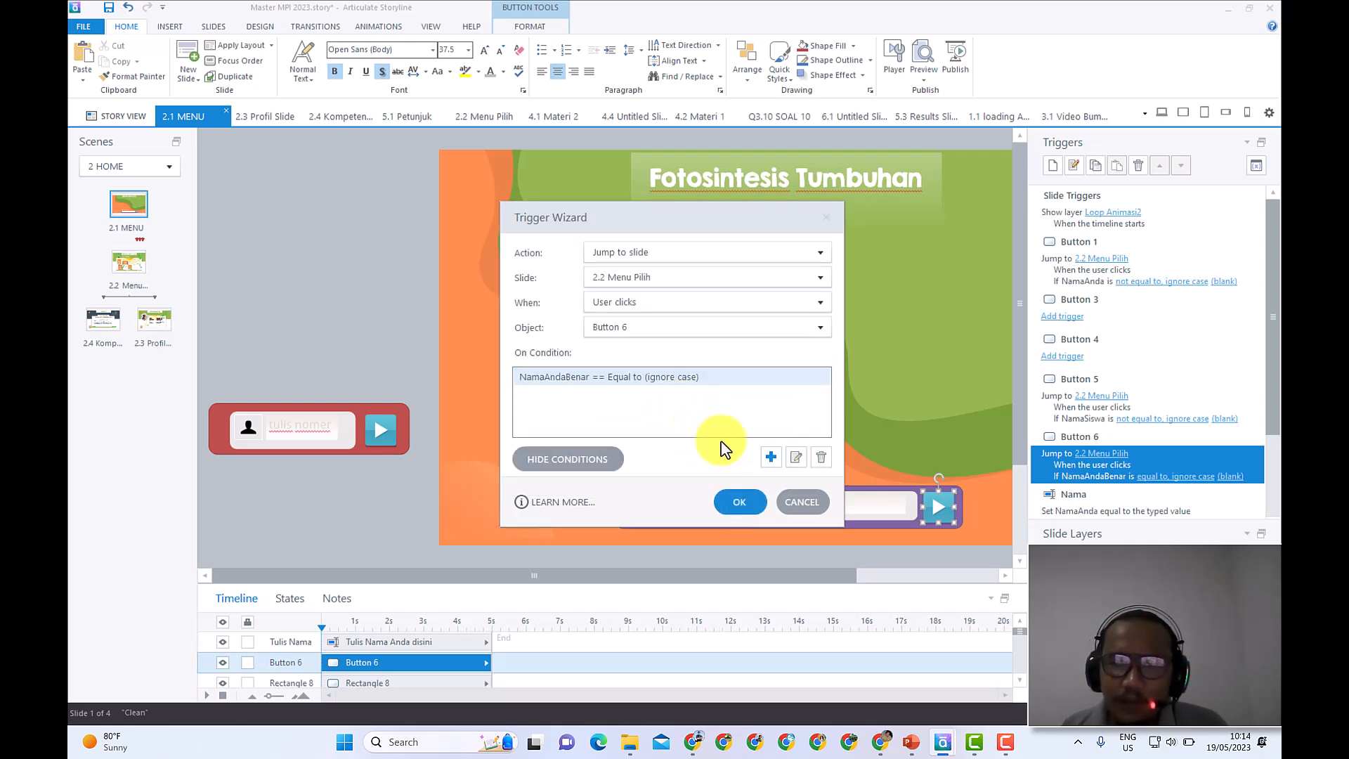
{"action": "left_click", "coordinate": [747, 502]}
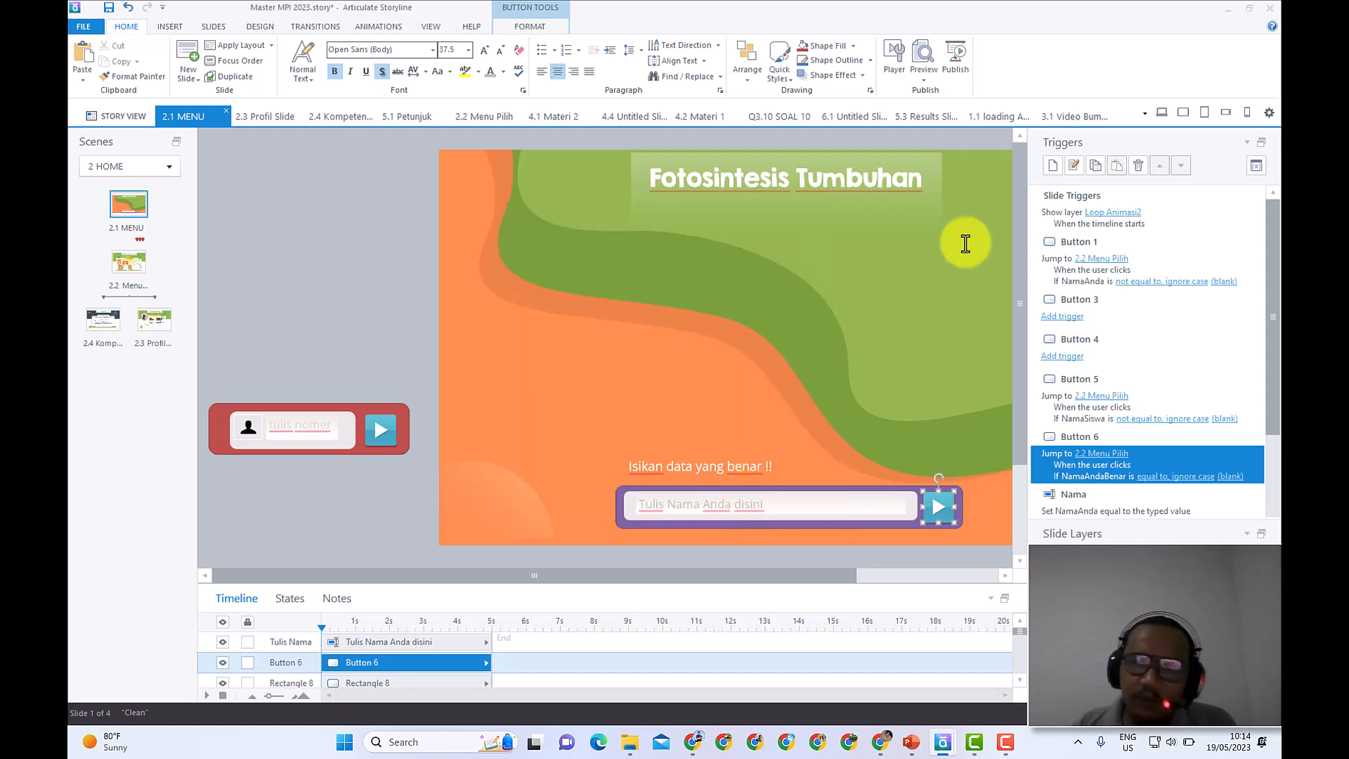
Step: Preview the scene, enter the accepted name, clear it, submit the empty field, and close the preview
{"action": "left_click", "coordinate": [925, 78]}
{"action": "left_click", "coordinate": [971, 126]}
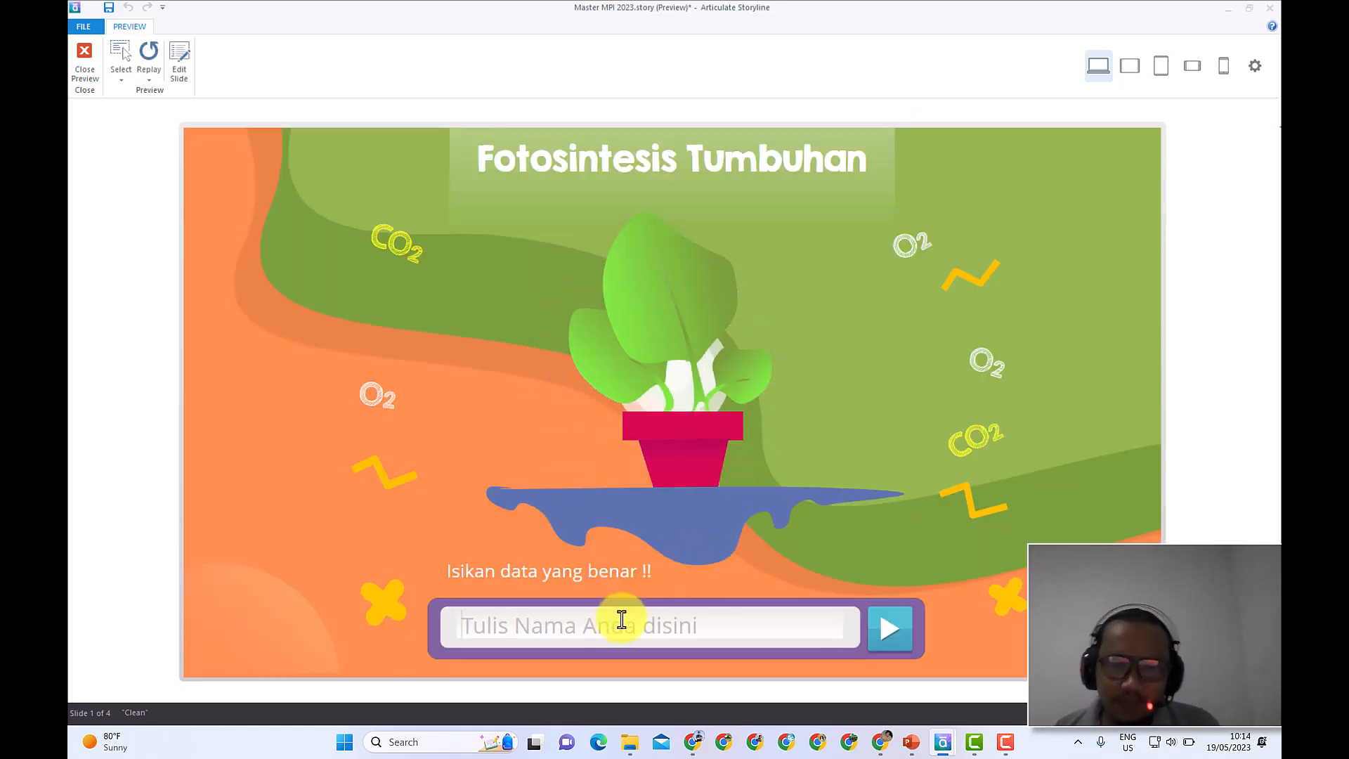
{"action": "type", "text": "andicha"}
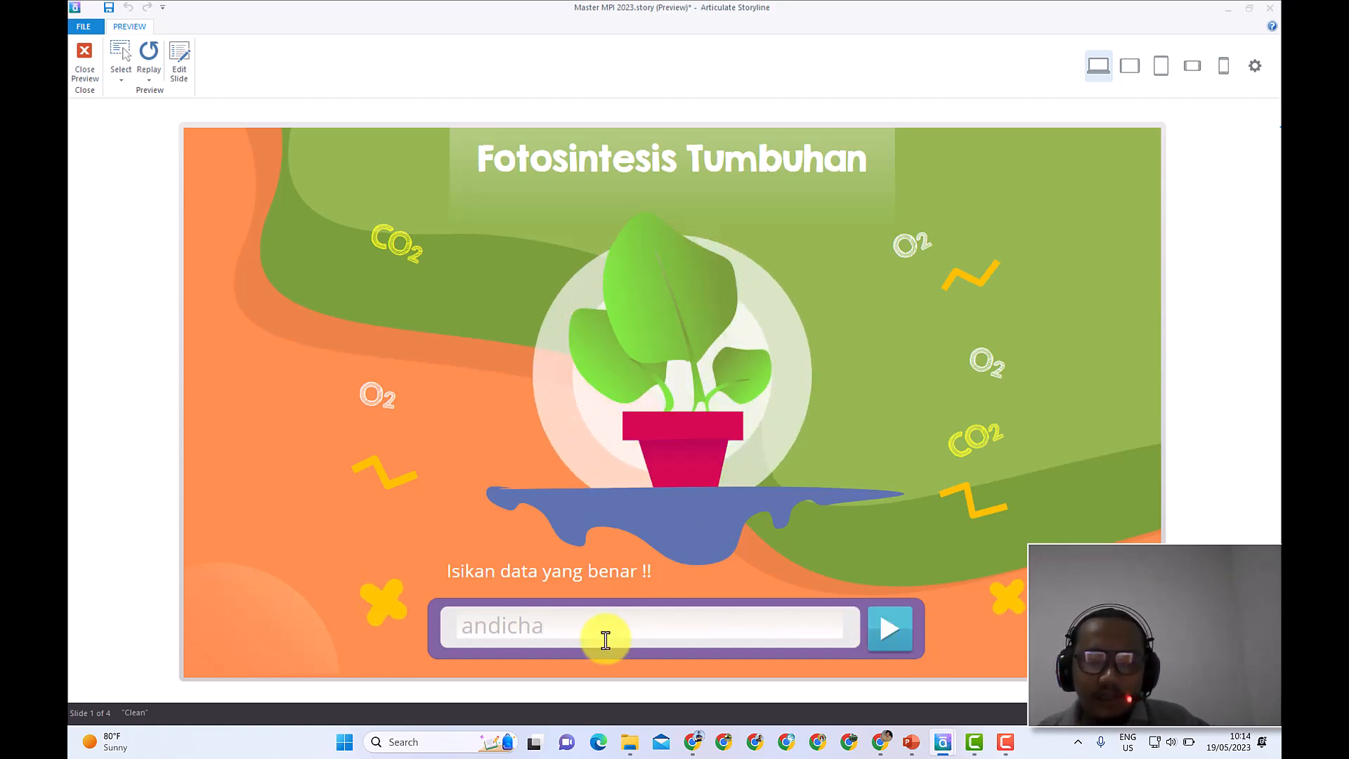
{"action": "left_click_drag", "start_coordinate": [567, 630], "coordinate": [387, 618]}
{"action": "key", "text": "BackSpace"}
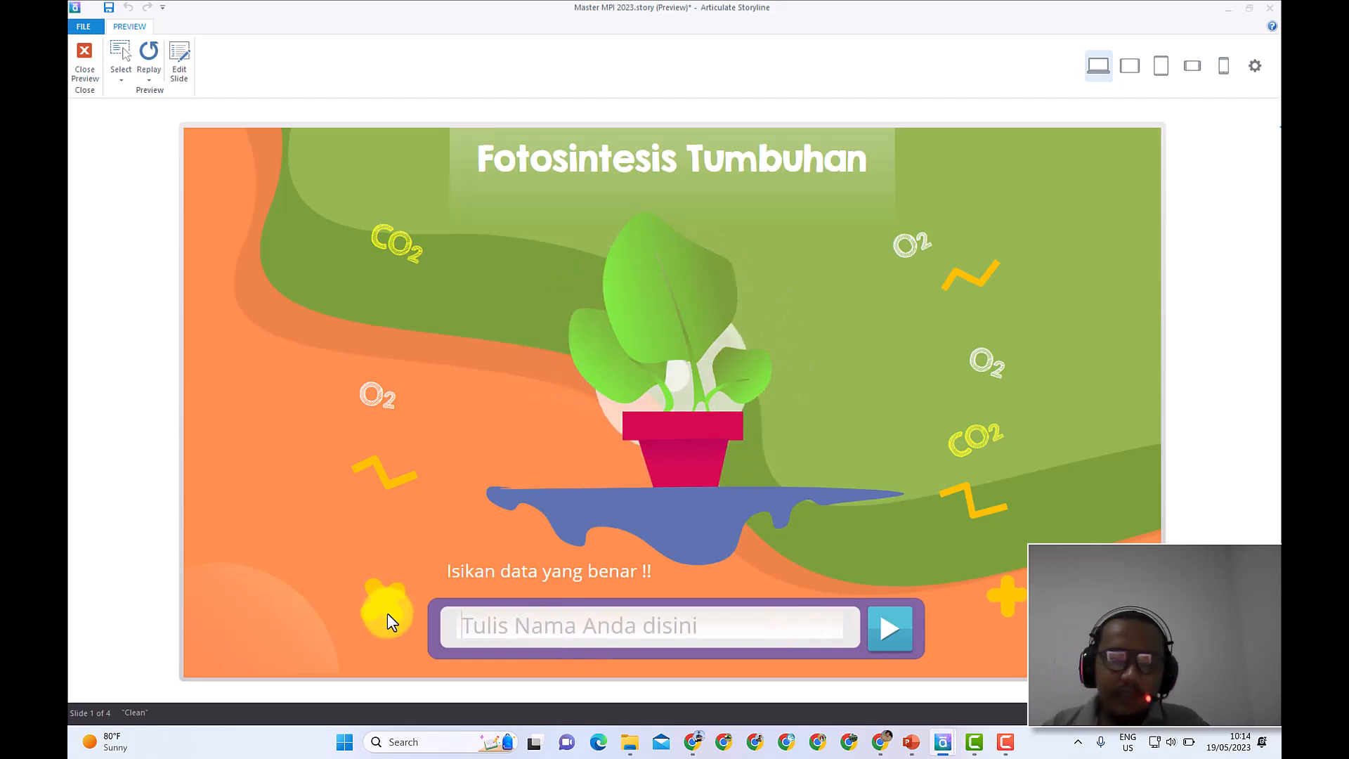
{"action": "left_click", "coordinate": [897, 631]}
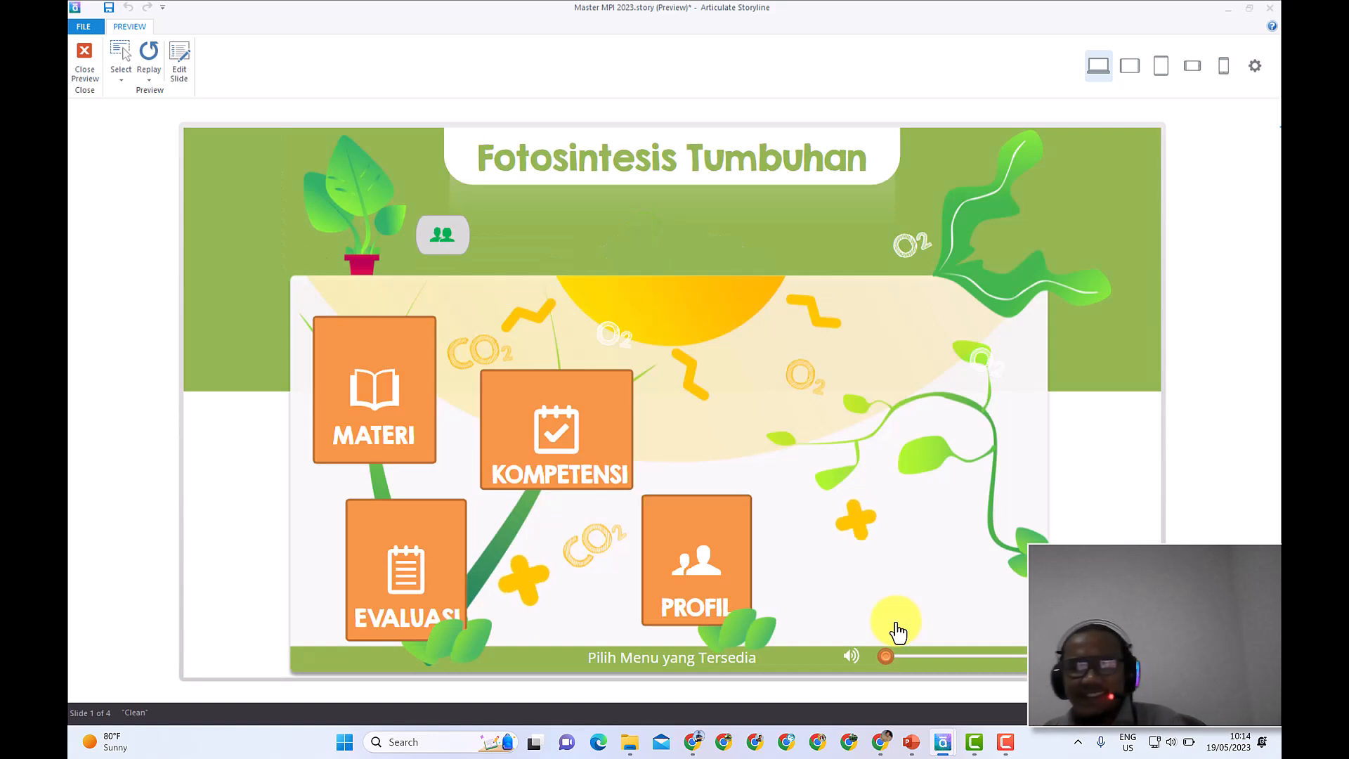
{"action": "left_click", "coordinate": [85, 61]}
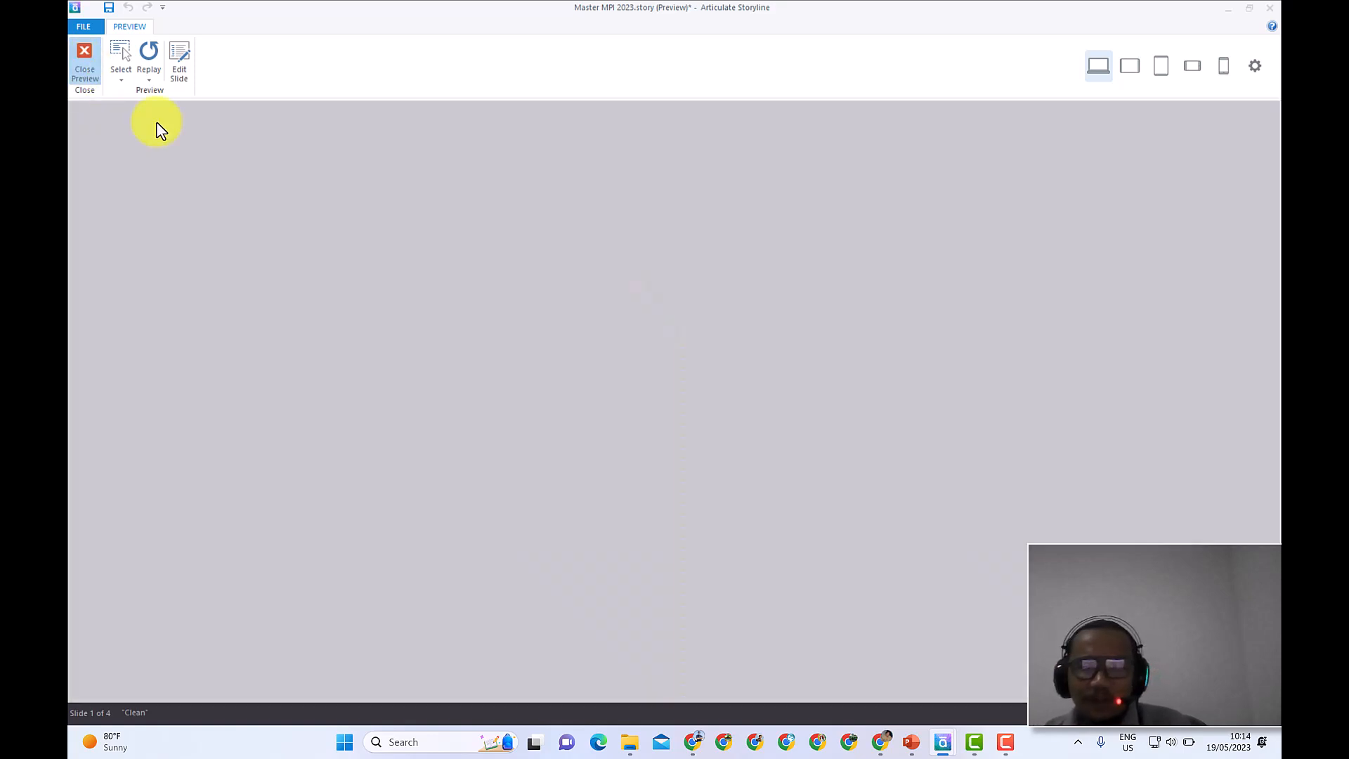
Step: Change Button 6's NamaAndaBenar condition to Not equal to, with the accepted name as its value, and save the trigger
{"action": "double_click", "coordinate": [1103, 473]}
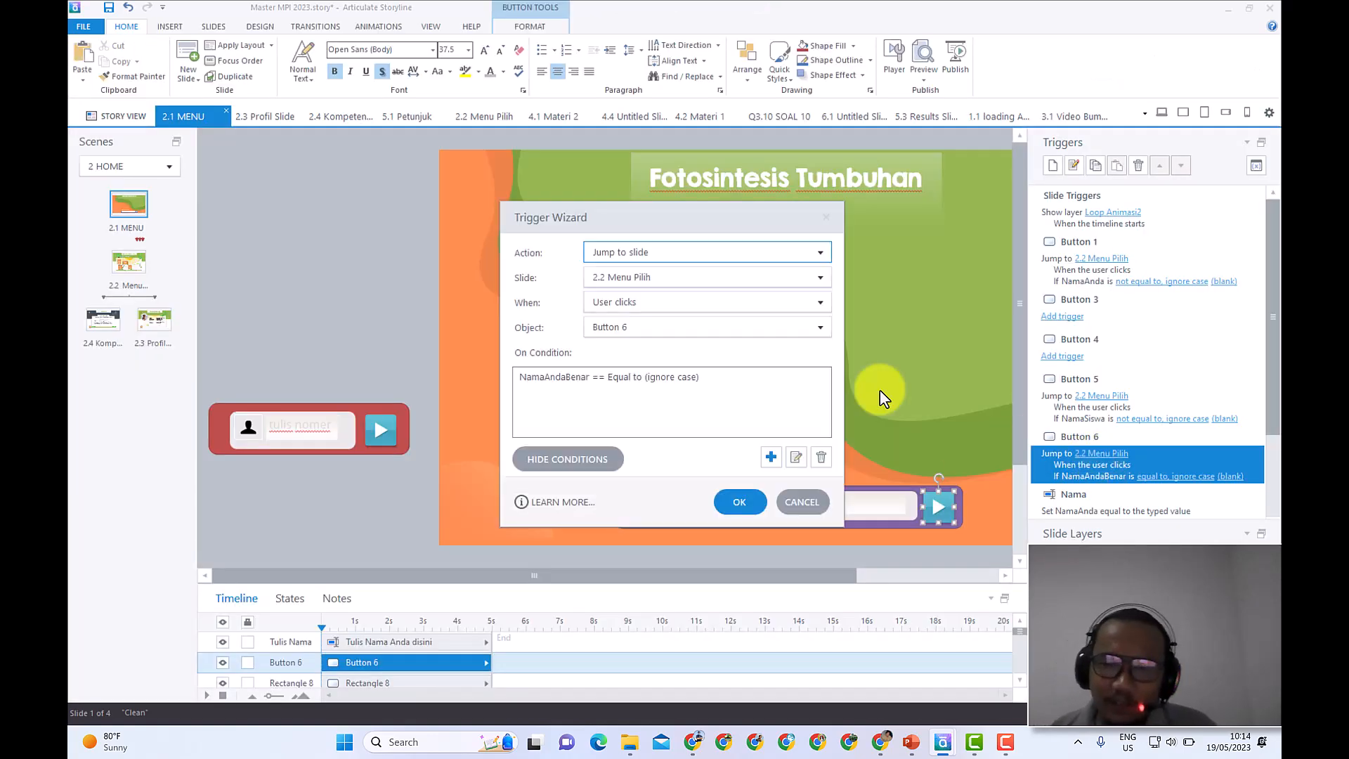
{"action": "double_click", "coordinate": [647, 378]}
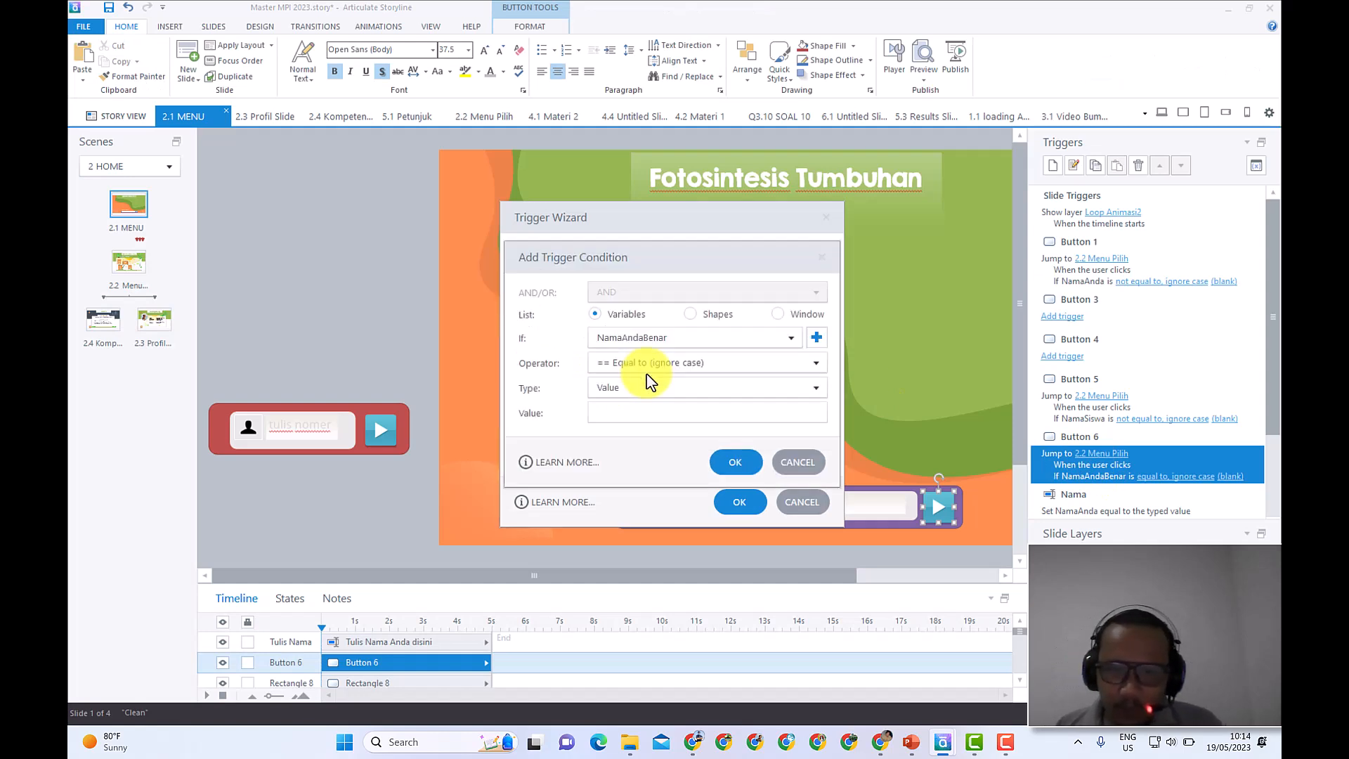
{"action": "left_click", "coordinate": [651, 364]}
{"action": "left_click", "coordinate": [696, 419]}
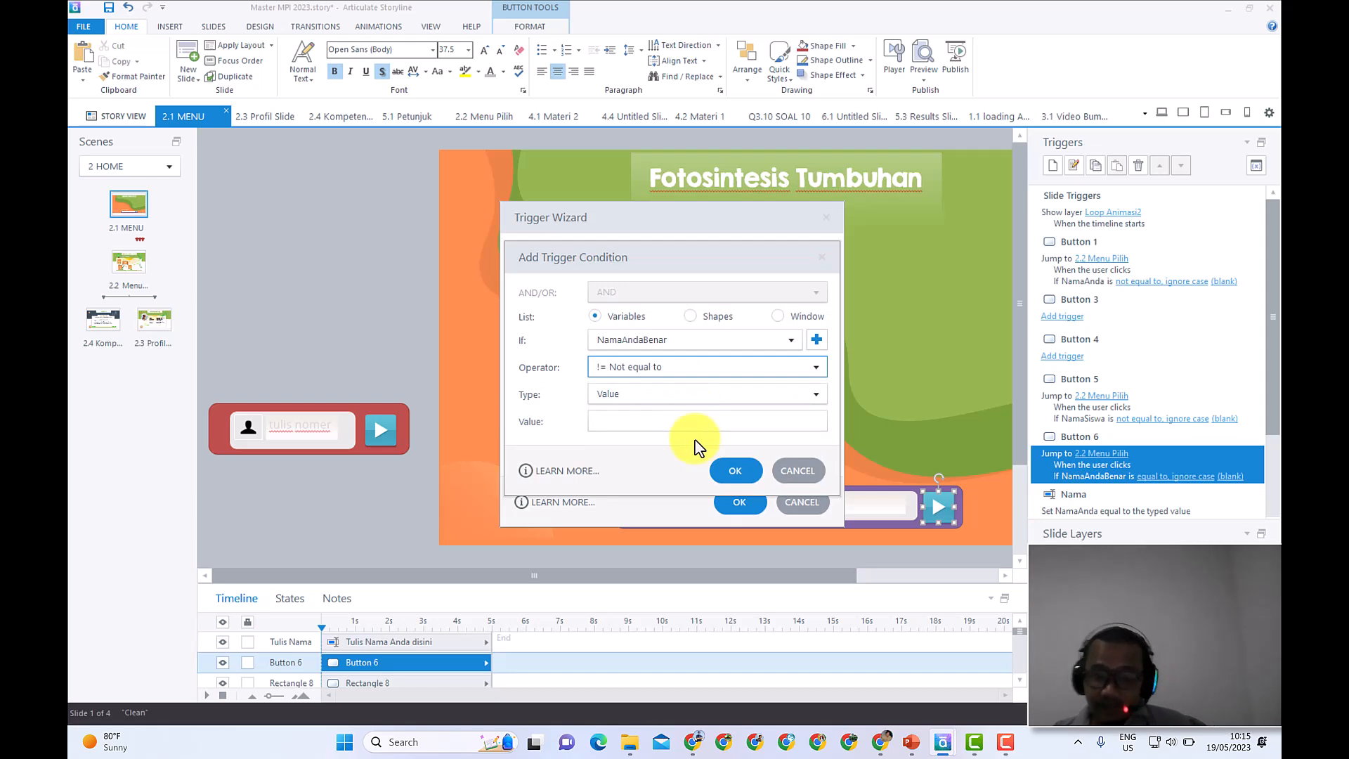
{"action": "left_click", "coordinate": [693, 419]}
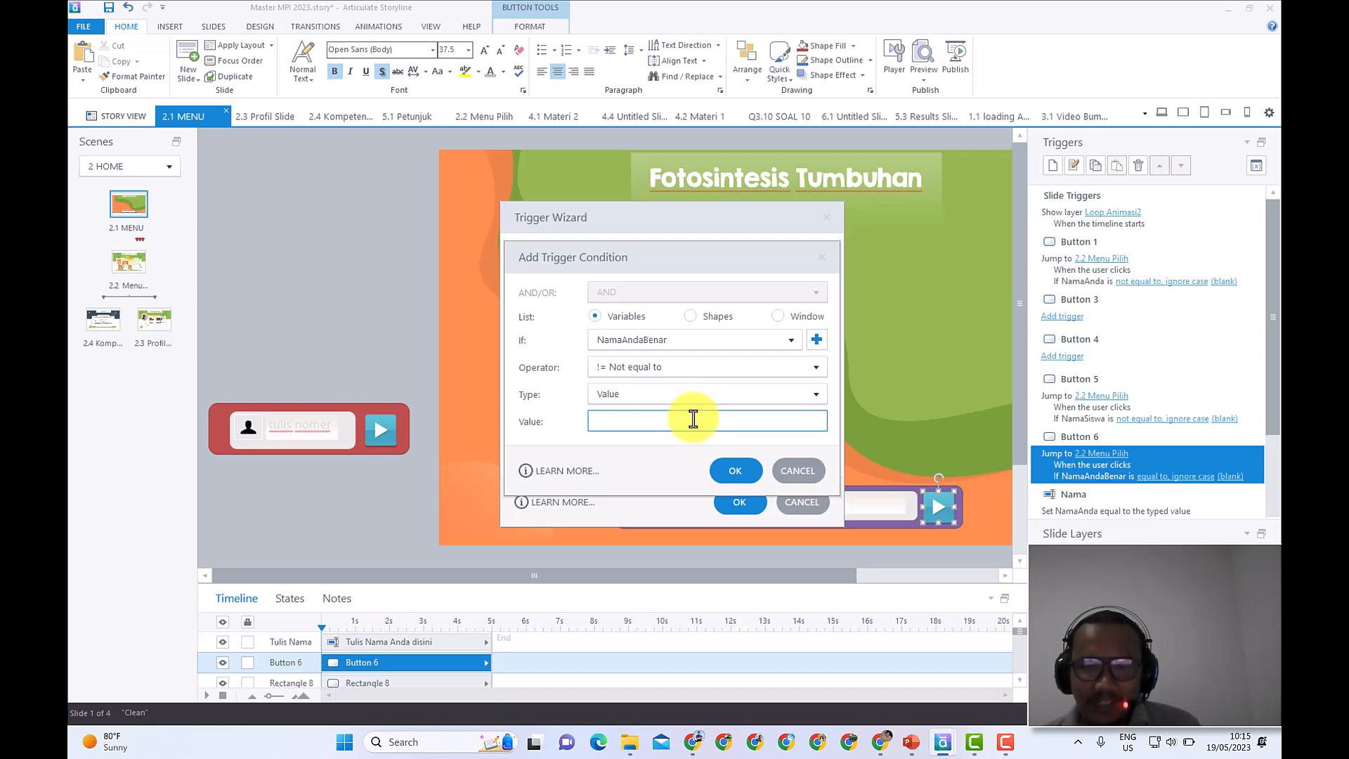
{"action": "type", "text": "andicha"}
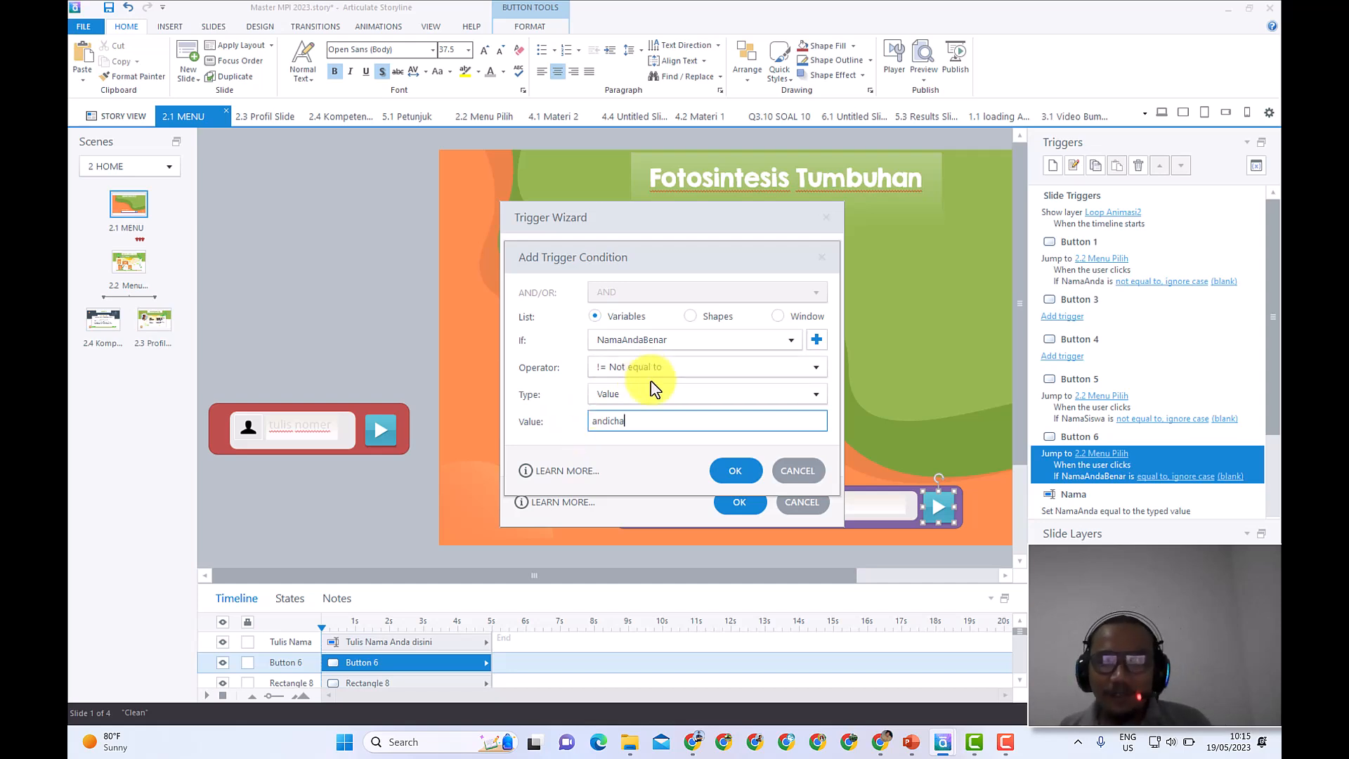
{"action": "left_click", "coordinate": [735, 470]}
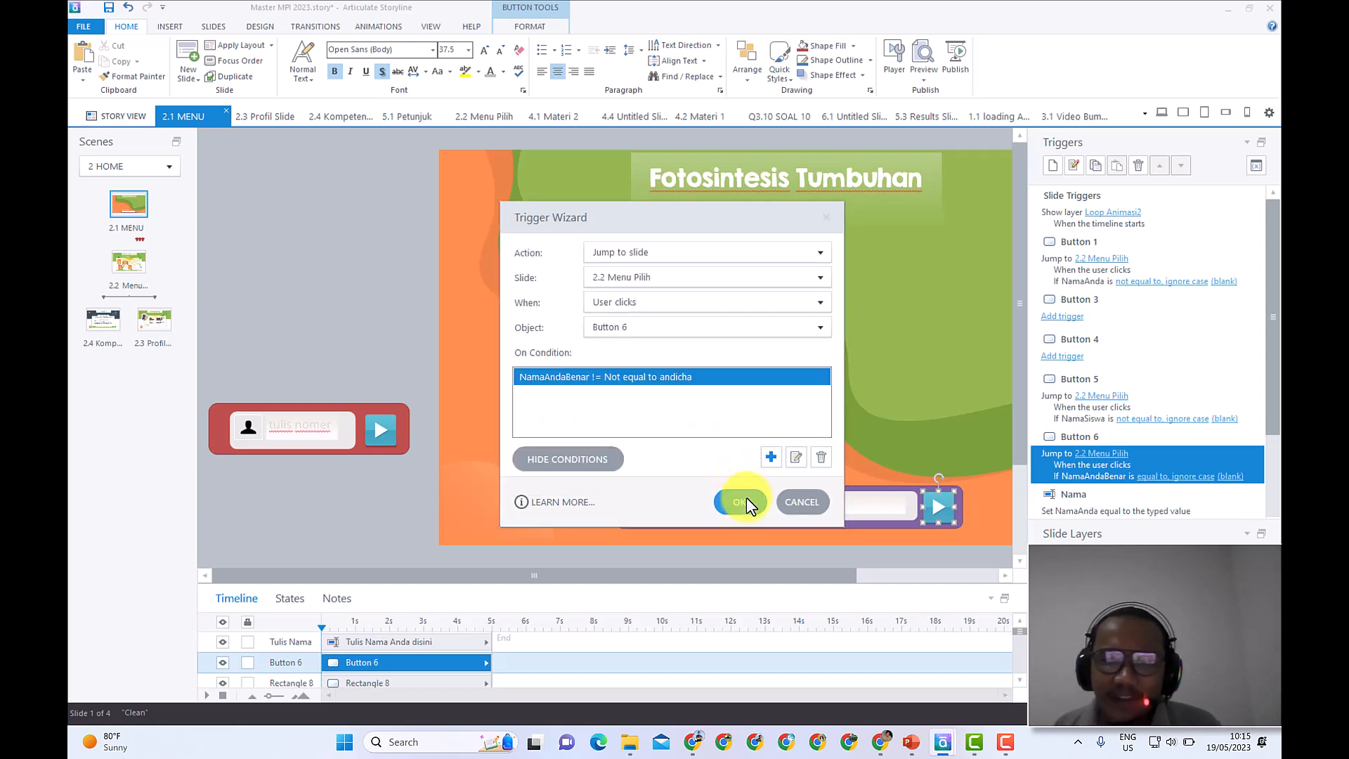
{"action": "left_click", "coordinate": [746, 501]}
Step: Preview the scene and submit the accepted name to test the Not equal to condition
{"action": "left_click", "coordinate": [925, 76]}
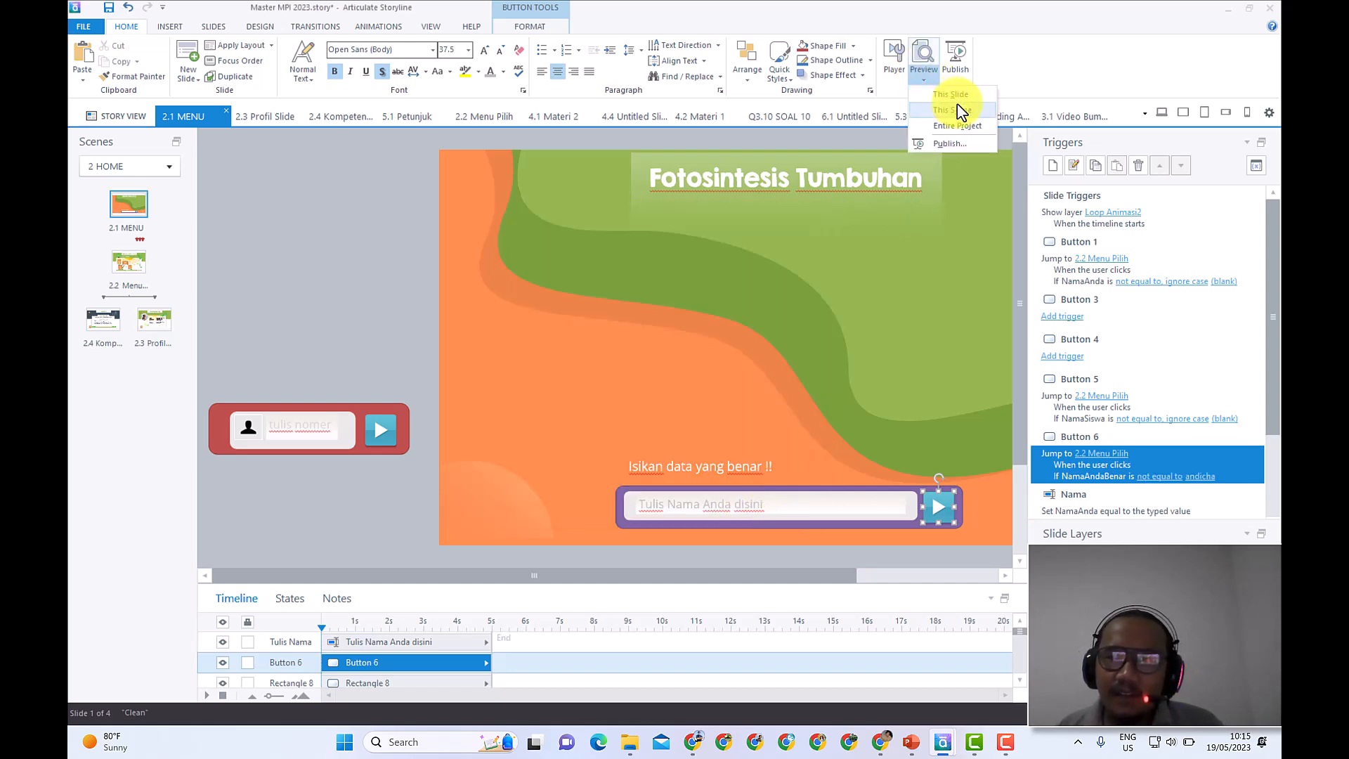
{"action": "left_click", "coordinate": [960, 111]}
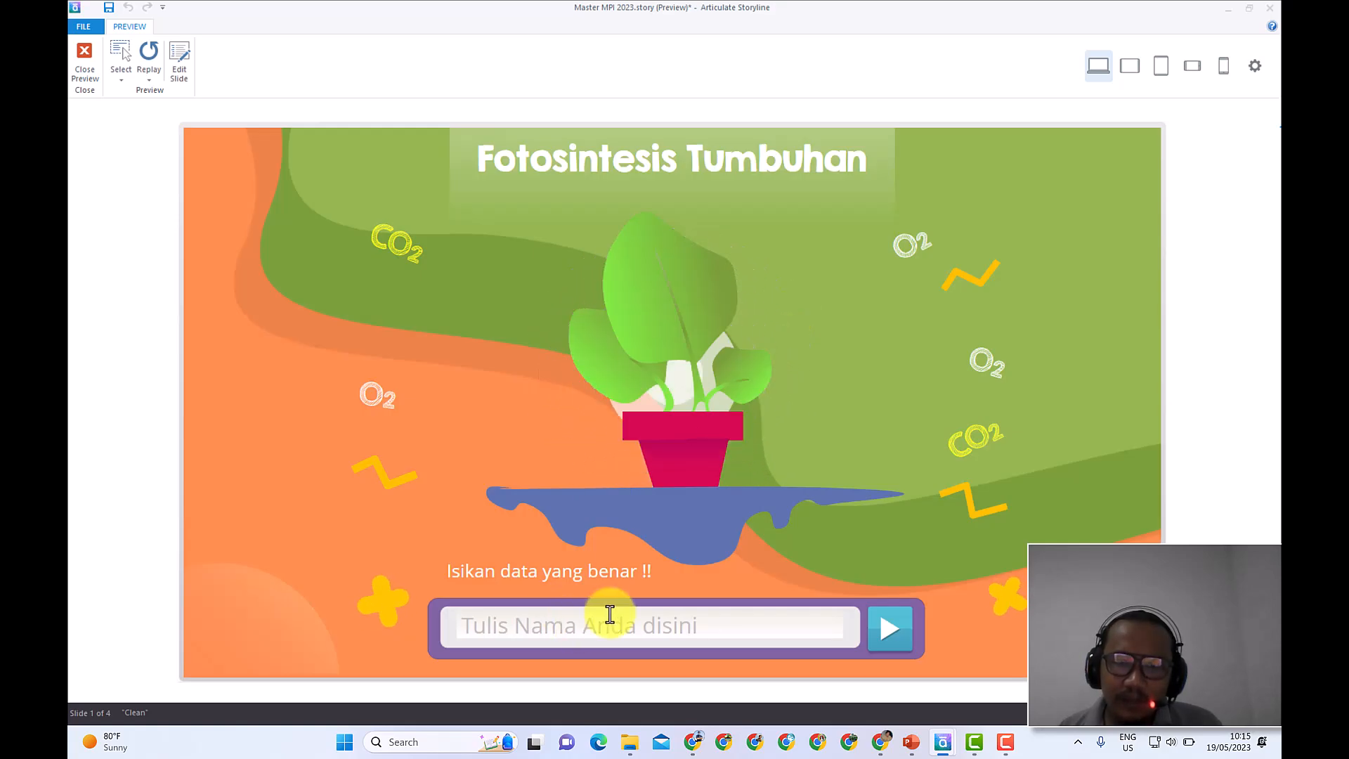
{"action": "type", "text": "andicha"}
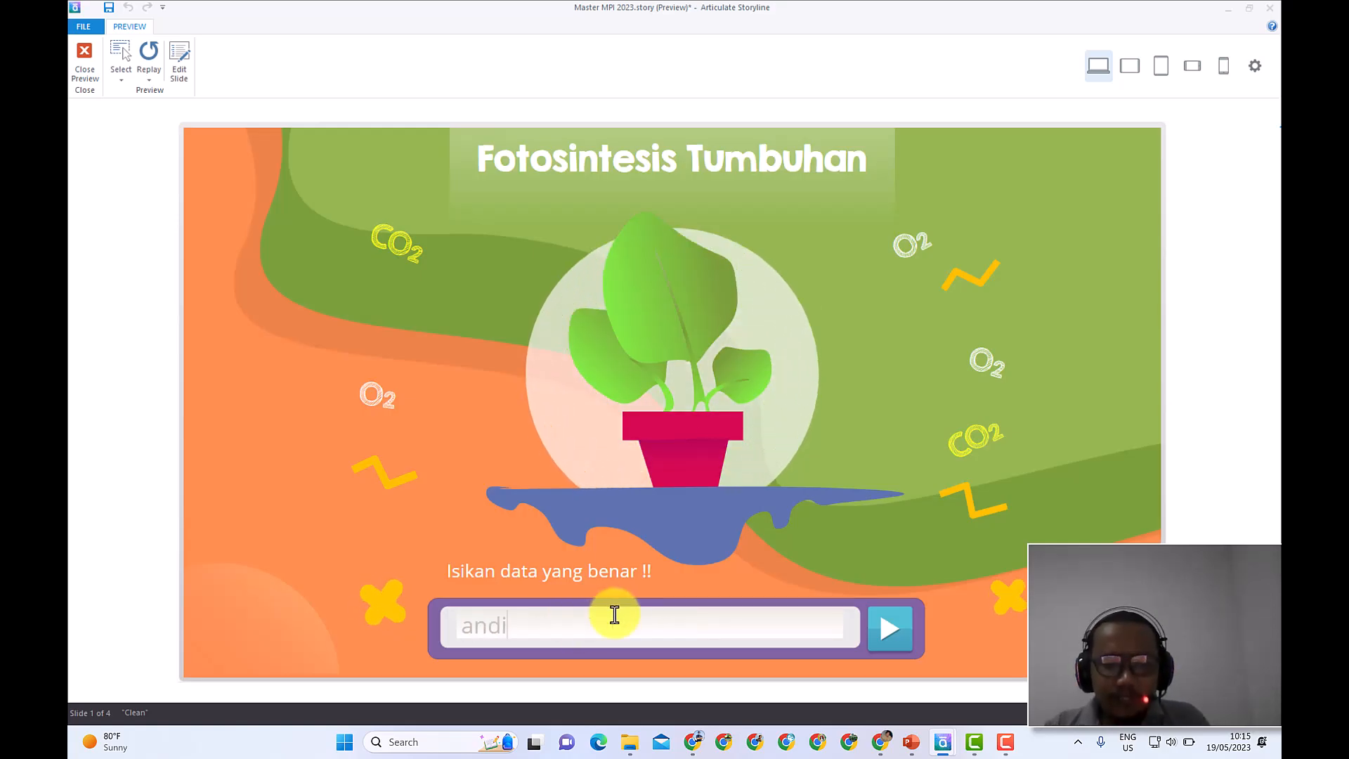
{"action": "left_click", "coordinate": [887, 629]}
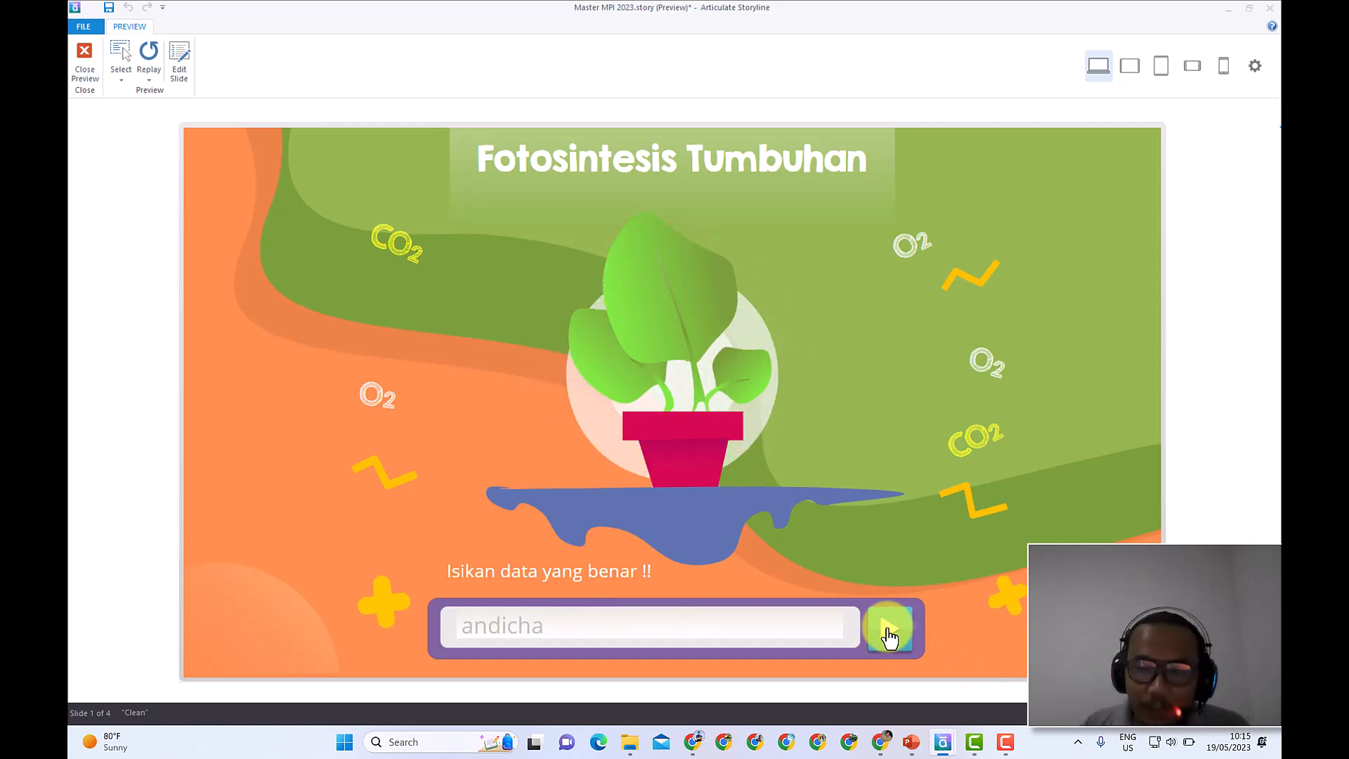
Step: Replace the entry with a different name, submit it to test the jump, and close the preview
{"action": "left_click_drag", "start_coordinate": [686, 633], "coordinate": [303, 601]}
{"action": "type", "text": "heru"}
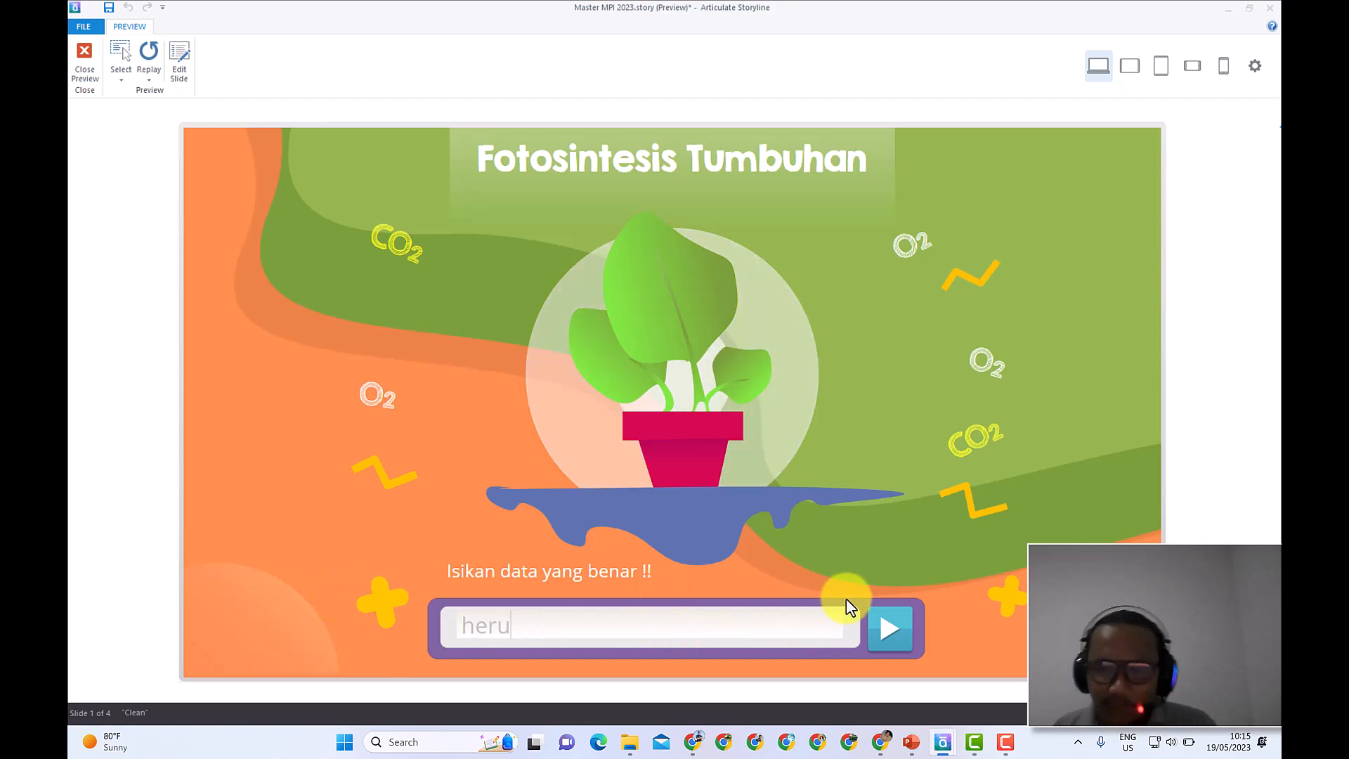
{"action": "left_click", "coordinate": [878, 624]}
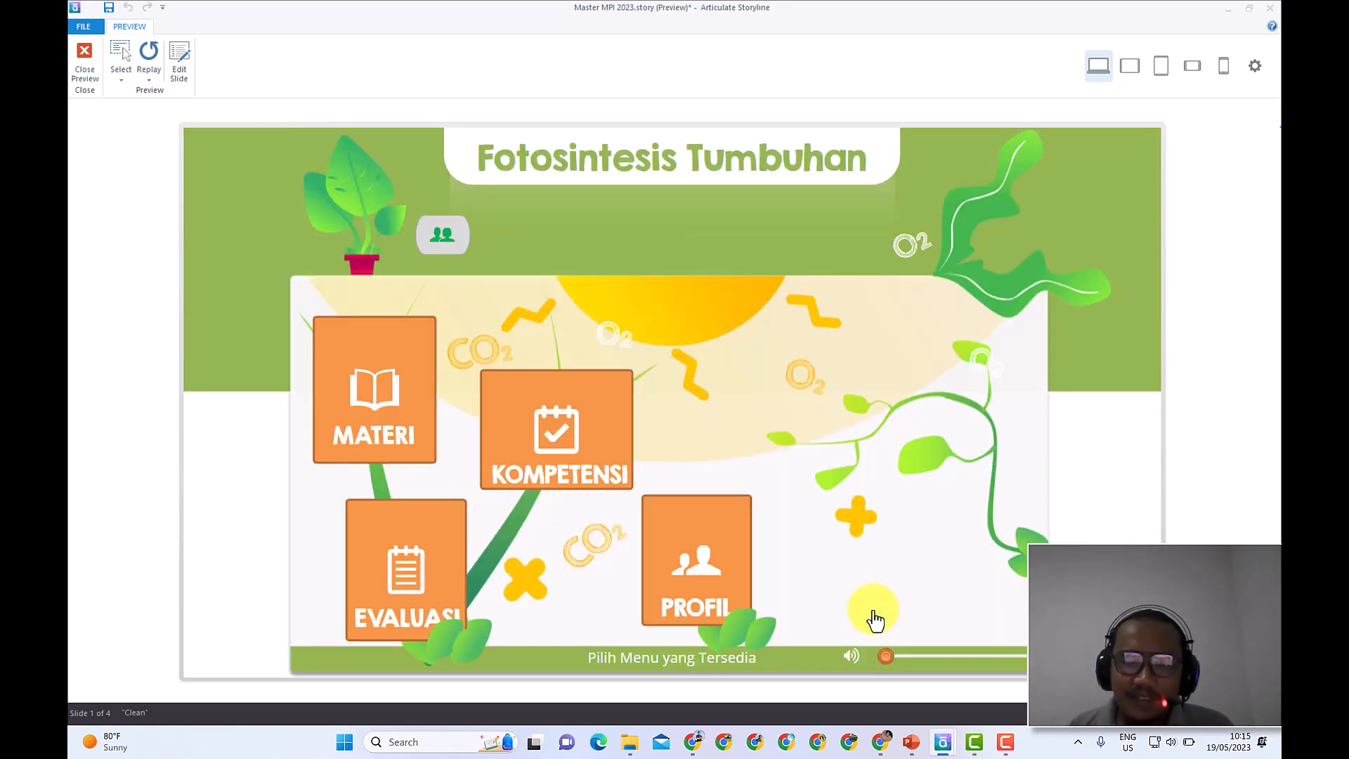
{"action": "left_click", "coordinate": [83, 73]}
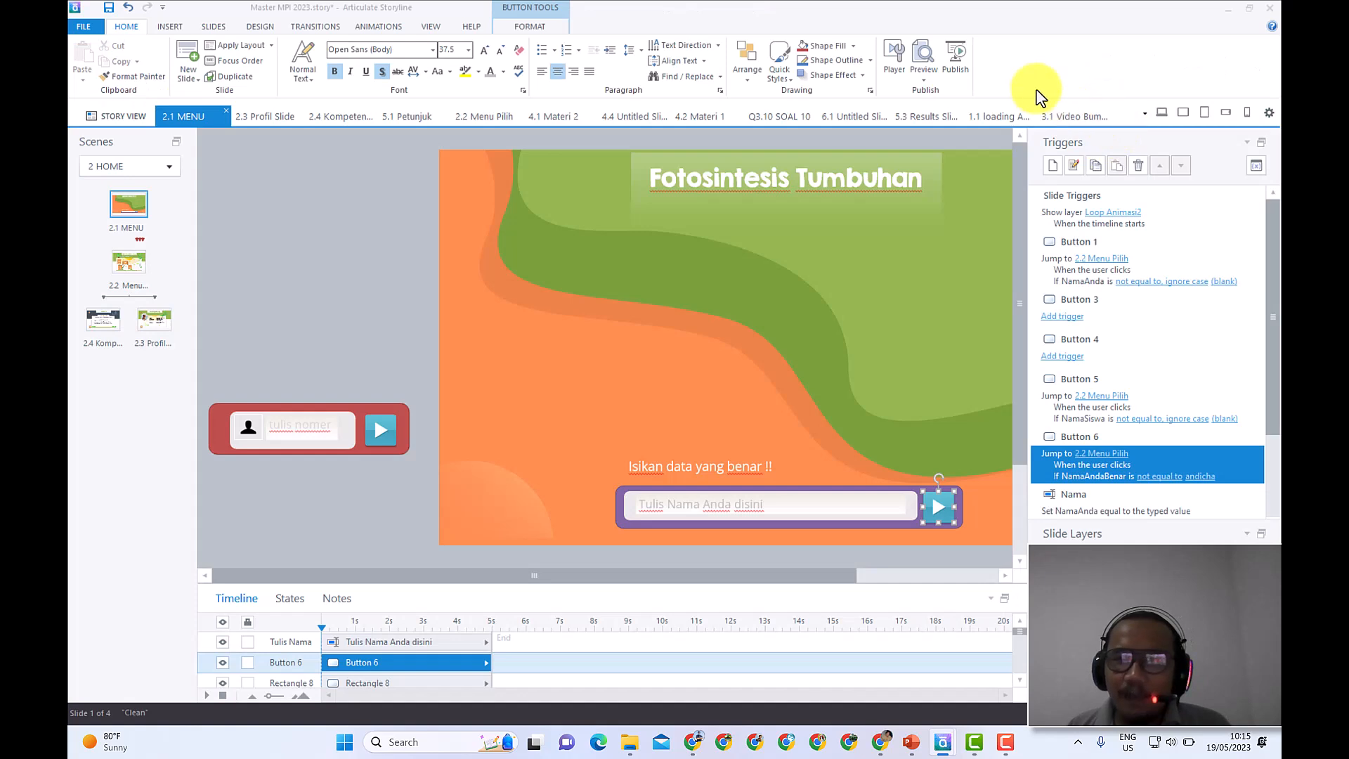
Step: Preview the scene again, submit the name field while it is empty, and close the preview
{"action": "left_click", "coordinate": [925, 70]}
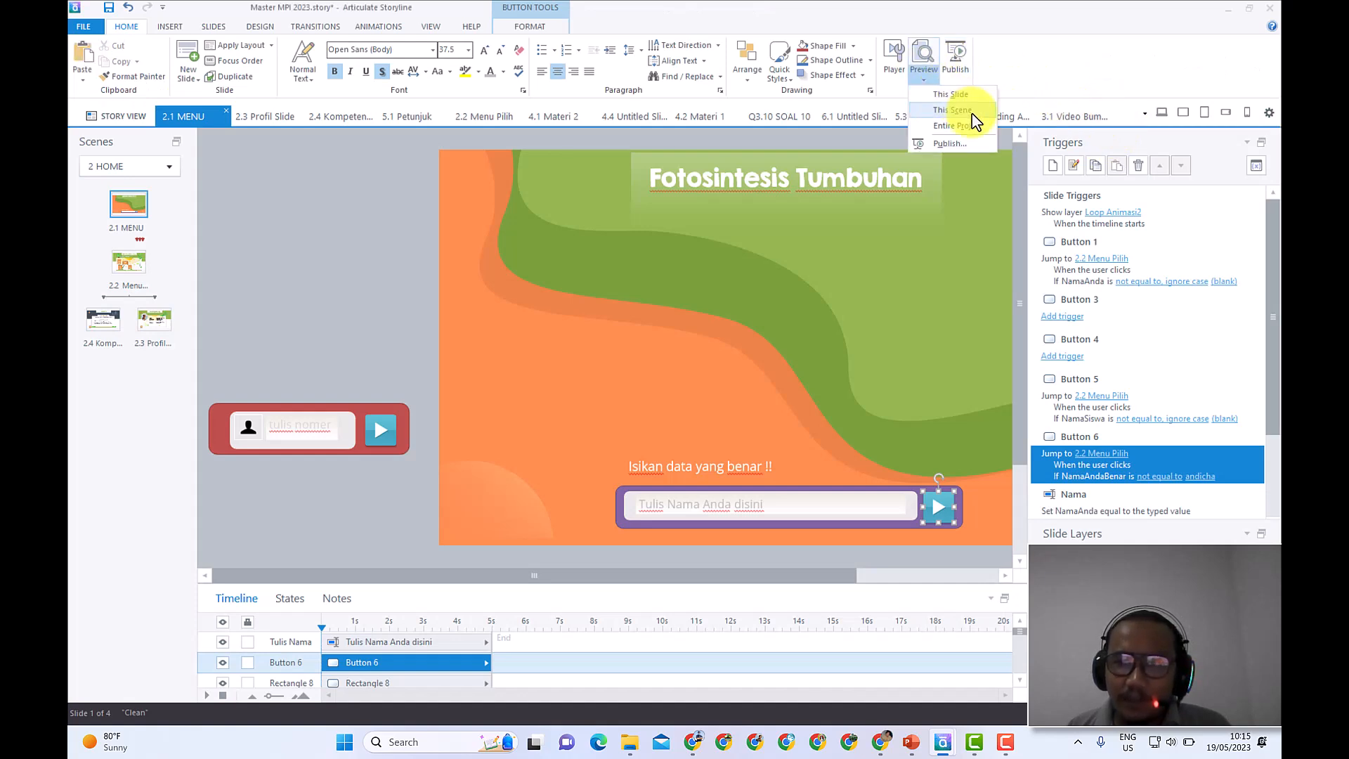
{"action": "left_click", "coordinate": [973, 113]}
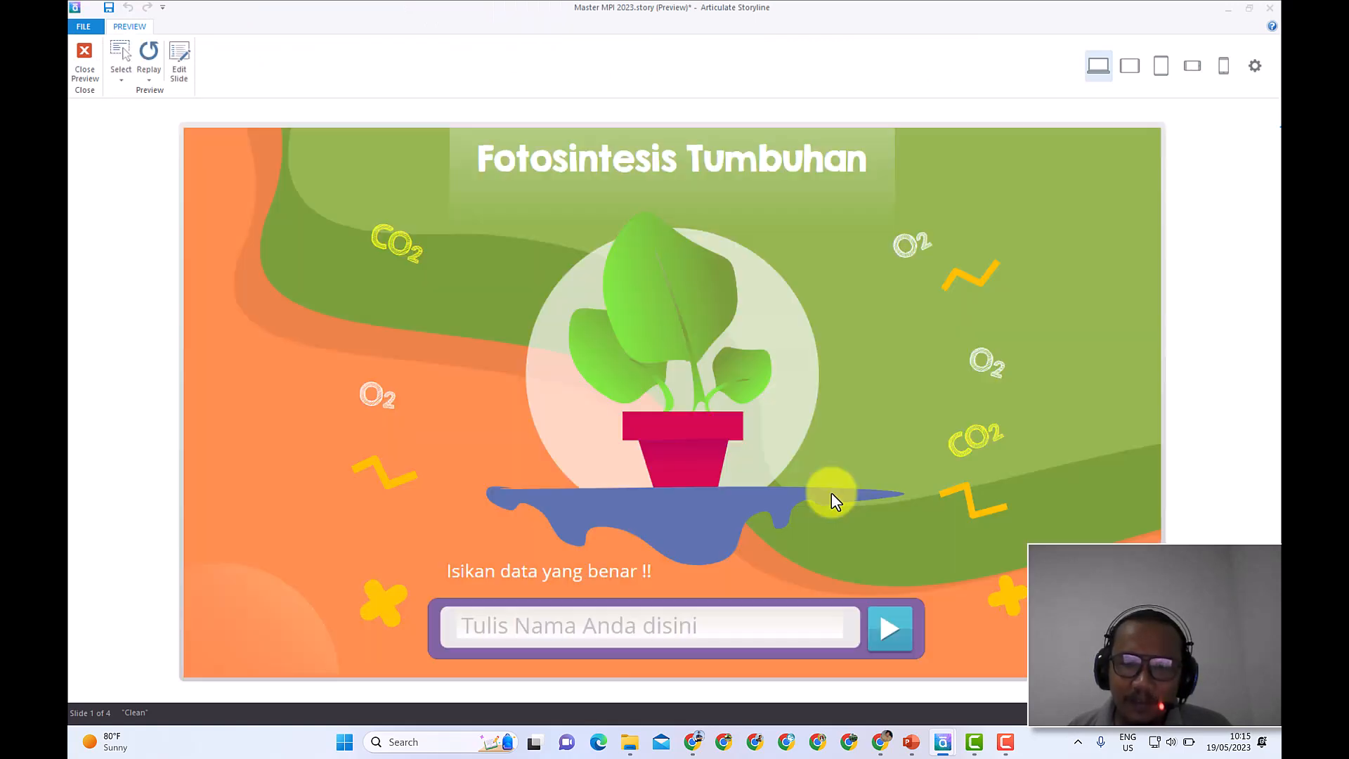
{"action": "left_click", "coordinate": [891, 625]}
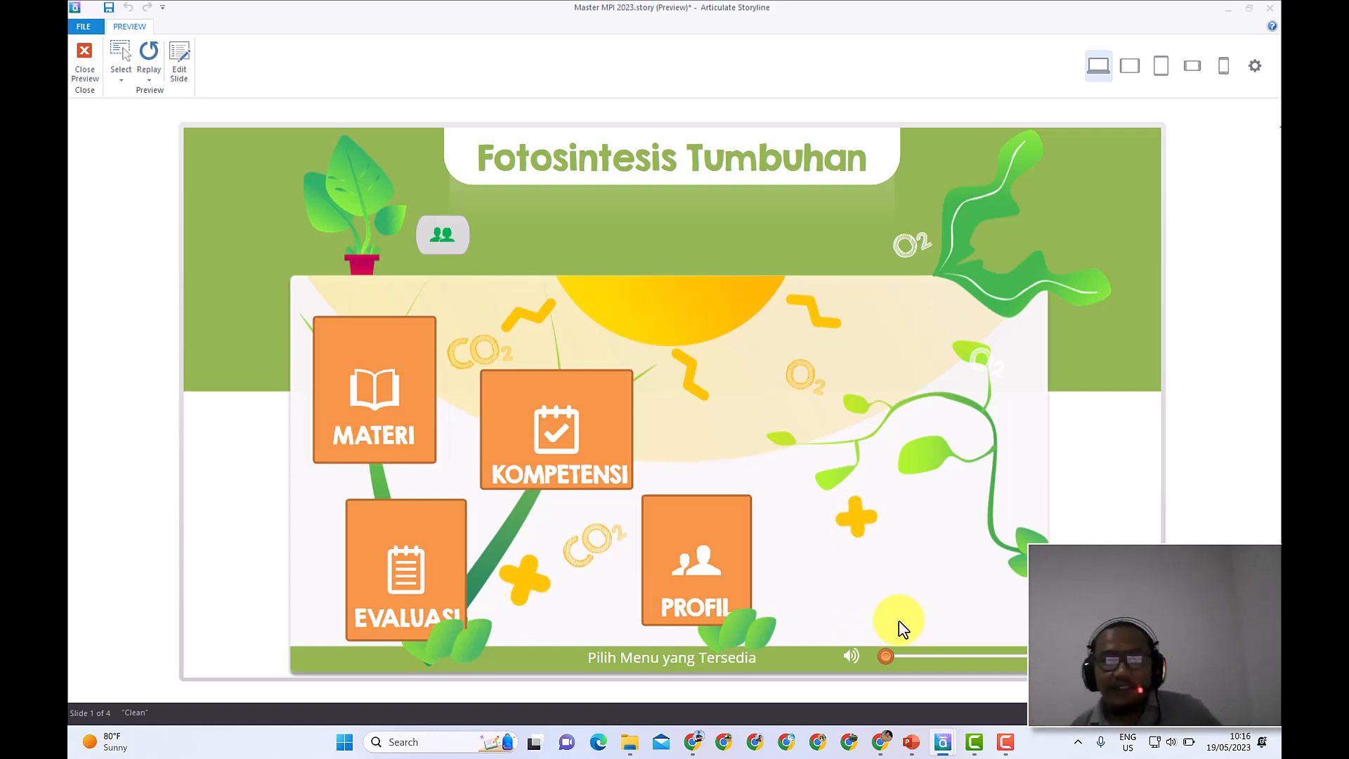
{"action": "left_click", "coordinate": [86, 78]}
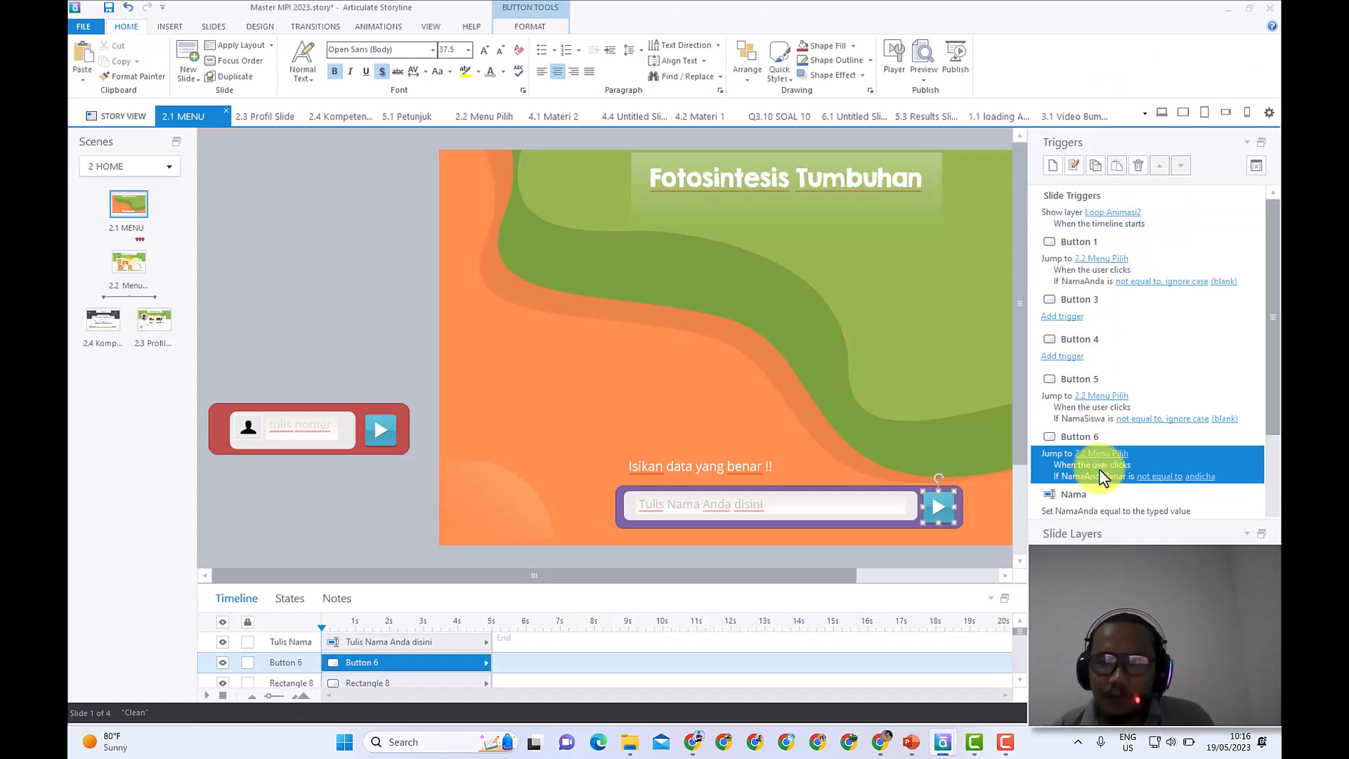
Step: Change Button 6's NamaAndaBenar condition to Not equal to (ignore case) with a blank value and save the trigger
{"action": "double_click", "coordinate": [1099, 469]}
{"action": "double_click", "coordinate": [633, 380]}
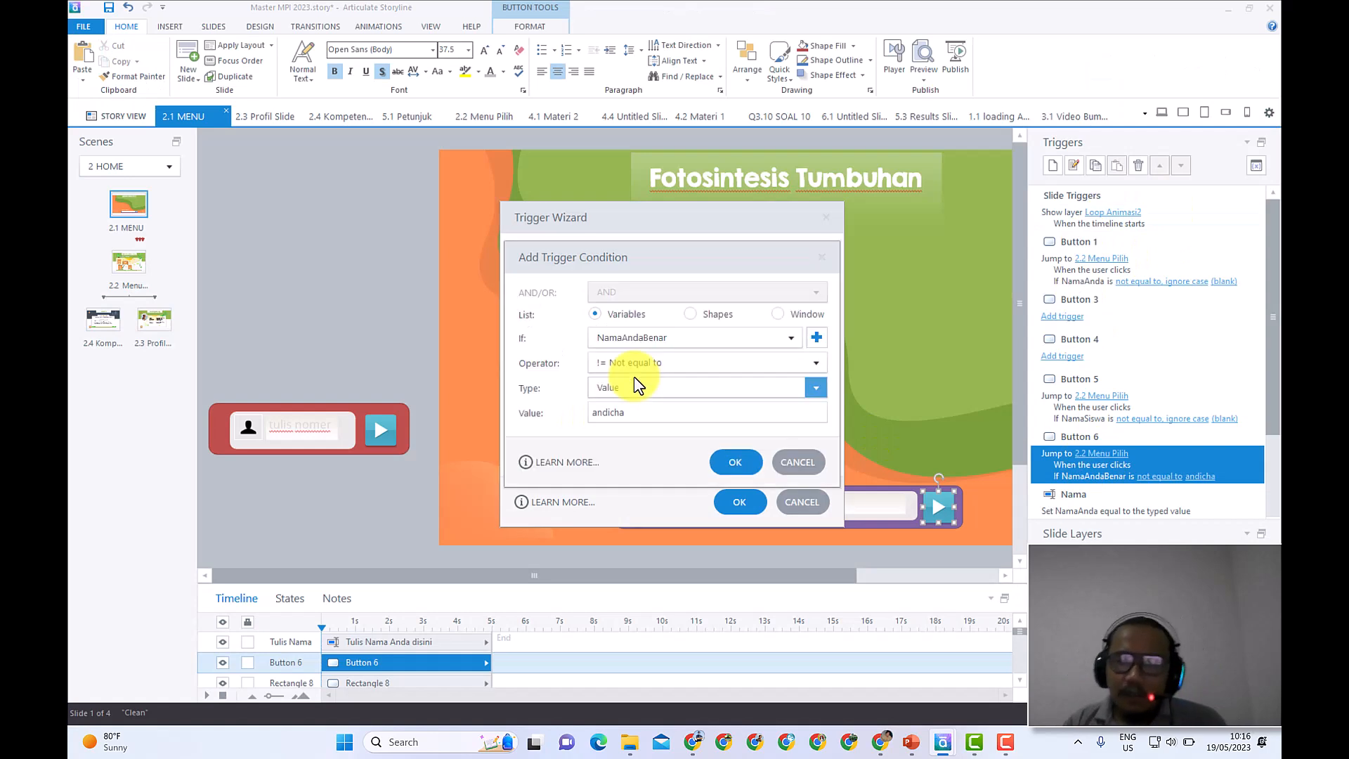
{"action": "left_click", "coordinate": [674, 364]}
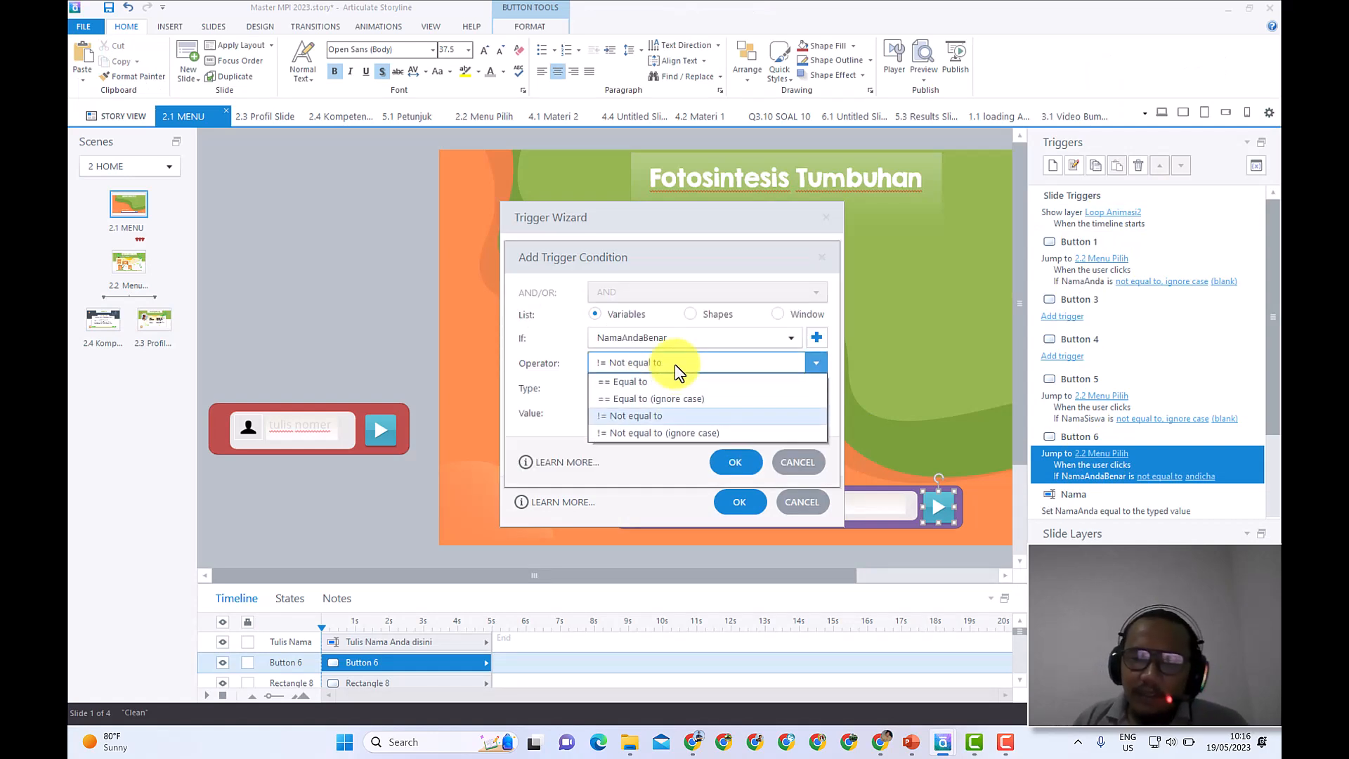
{"action": "left_click", "coordinate": [702, 435]}
{"action": "left_click", "coordinate": [542, 419]}
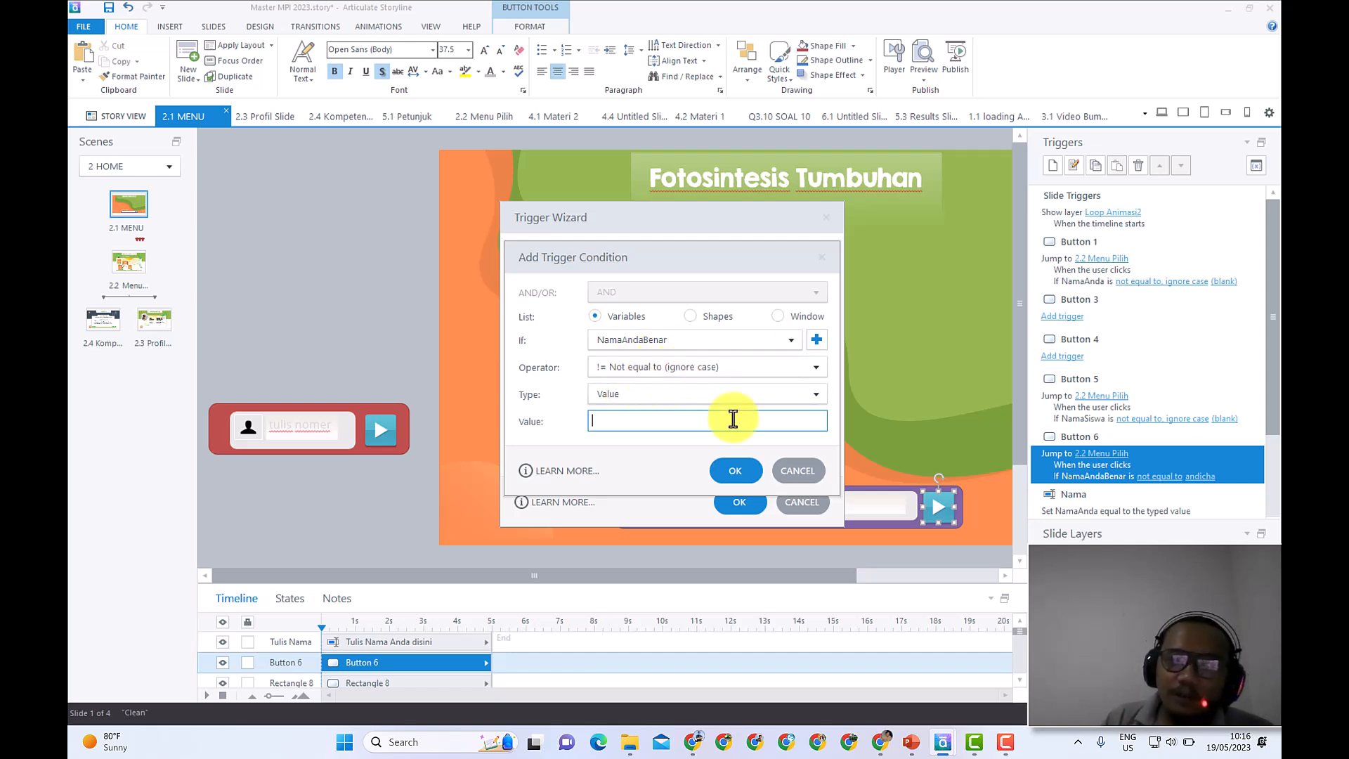
{"action": "left_click", "coordinate": [730, 471]}
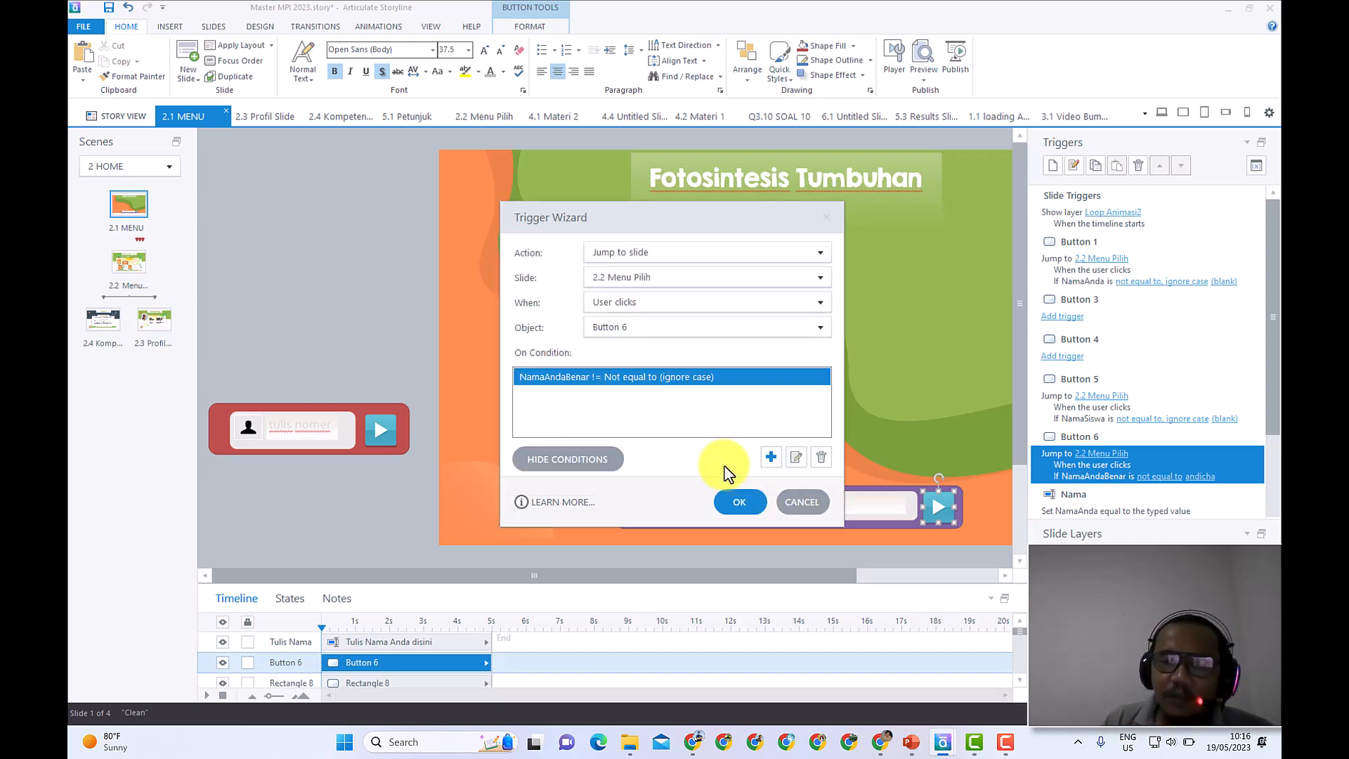
{"action": "left_click", "coordinate": [740, 501]}
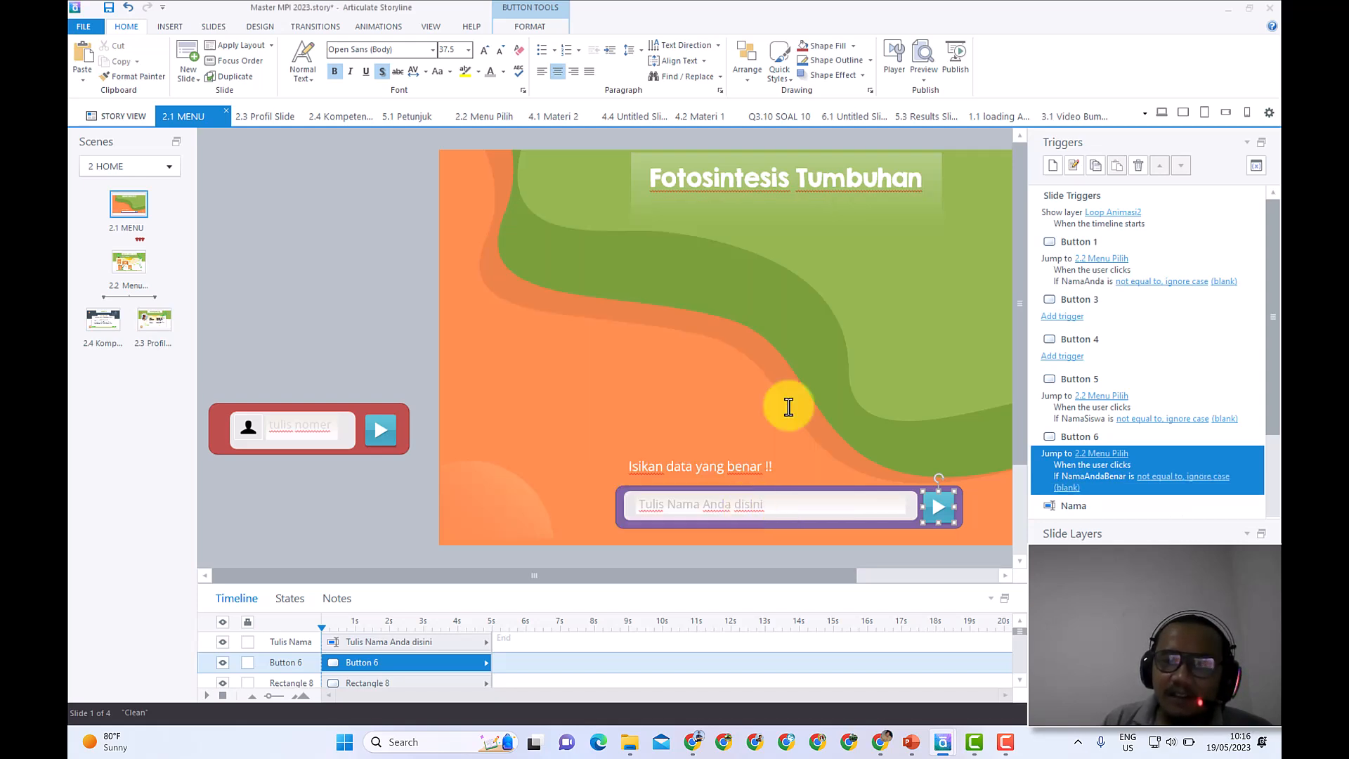
Step: Preview the scene, submit an arbitrary name to test the non-blank condition, and close the preview
{"action": "left_click", "coordinate": [926, 77]}
{"action": "left_click", "coordinate": [954, 110]}
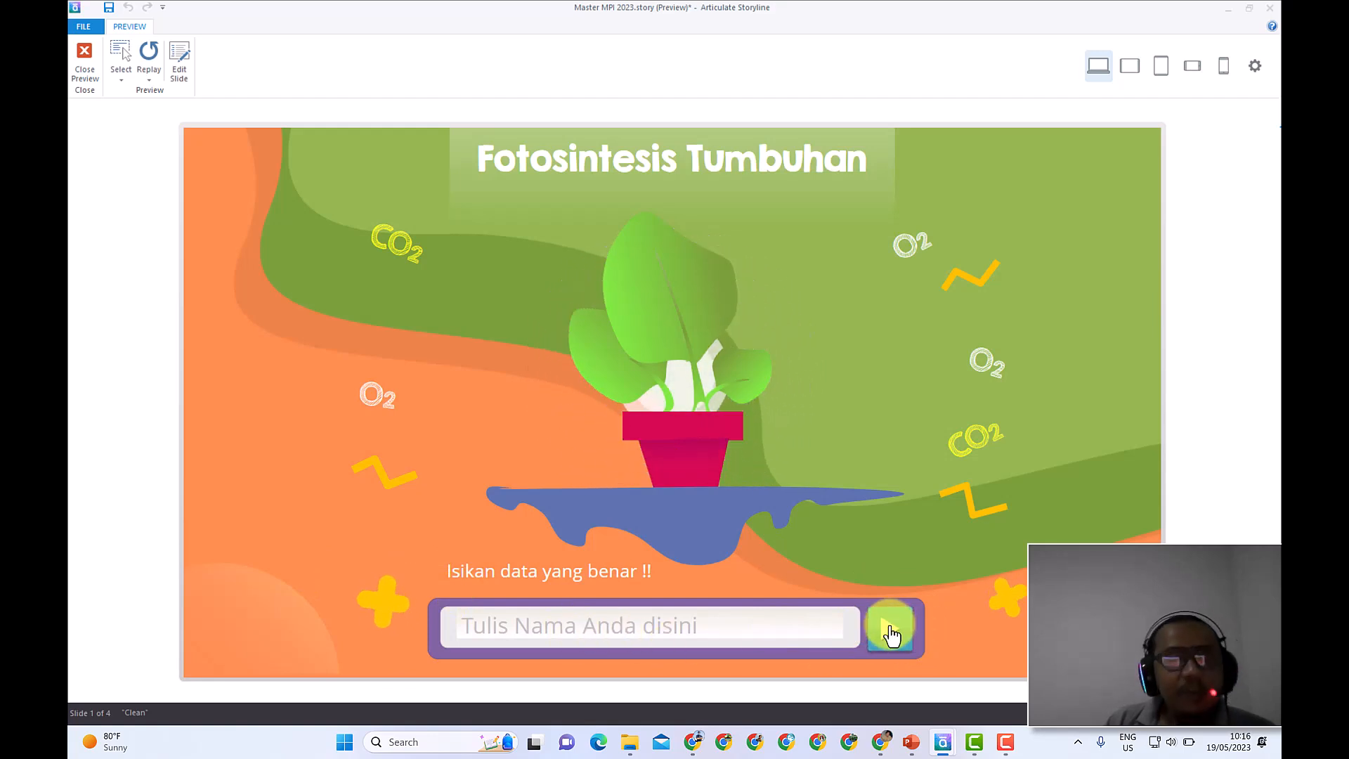
{"action": "left_click", "coordinate": [782, 628]}
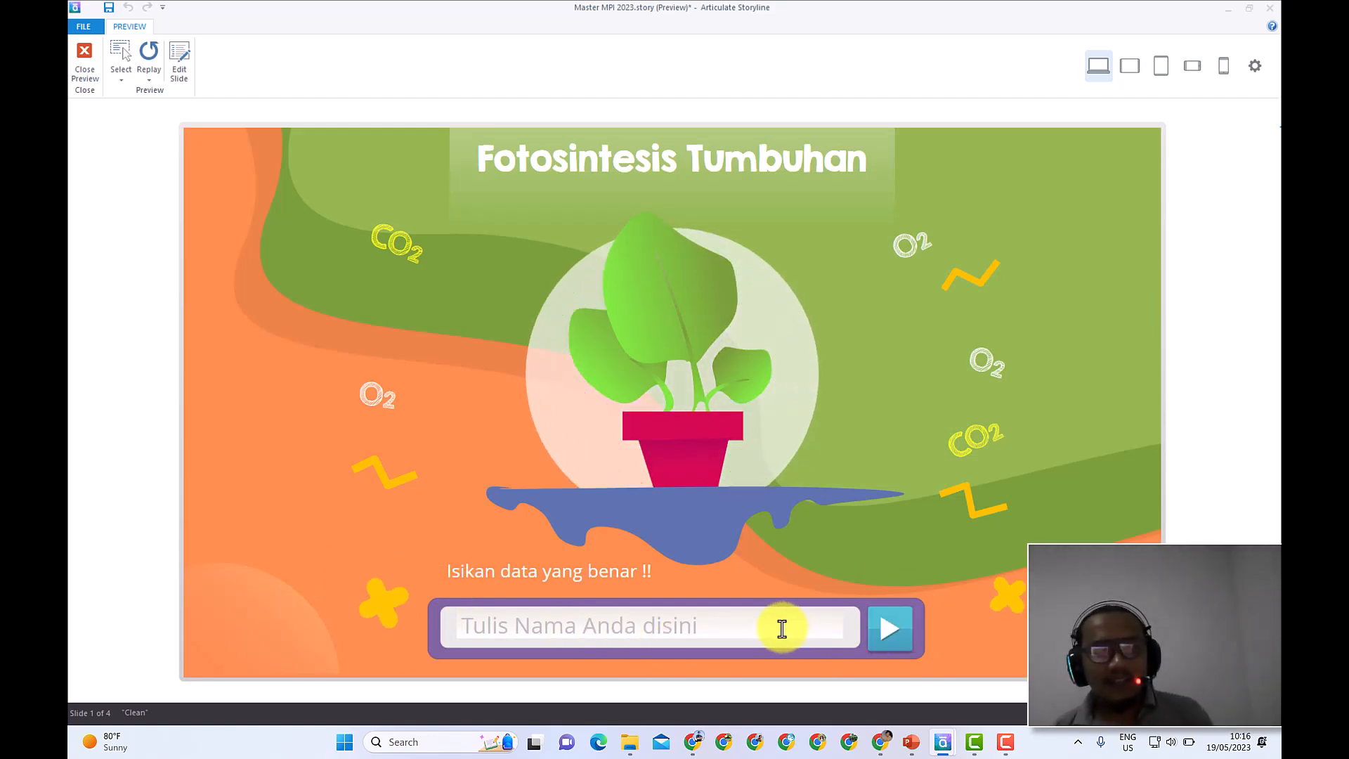
{"action": "type", "text": "agus"}
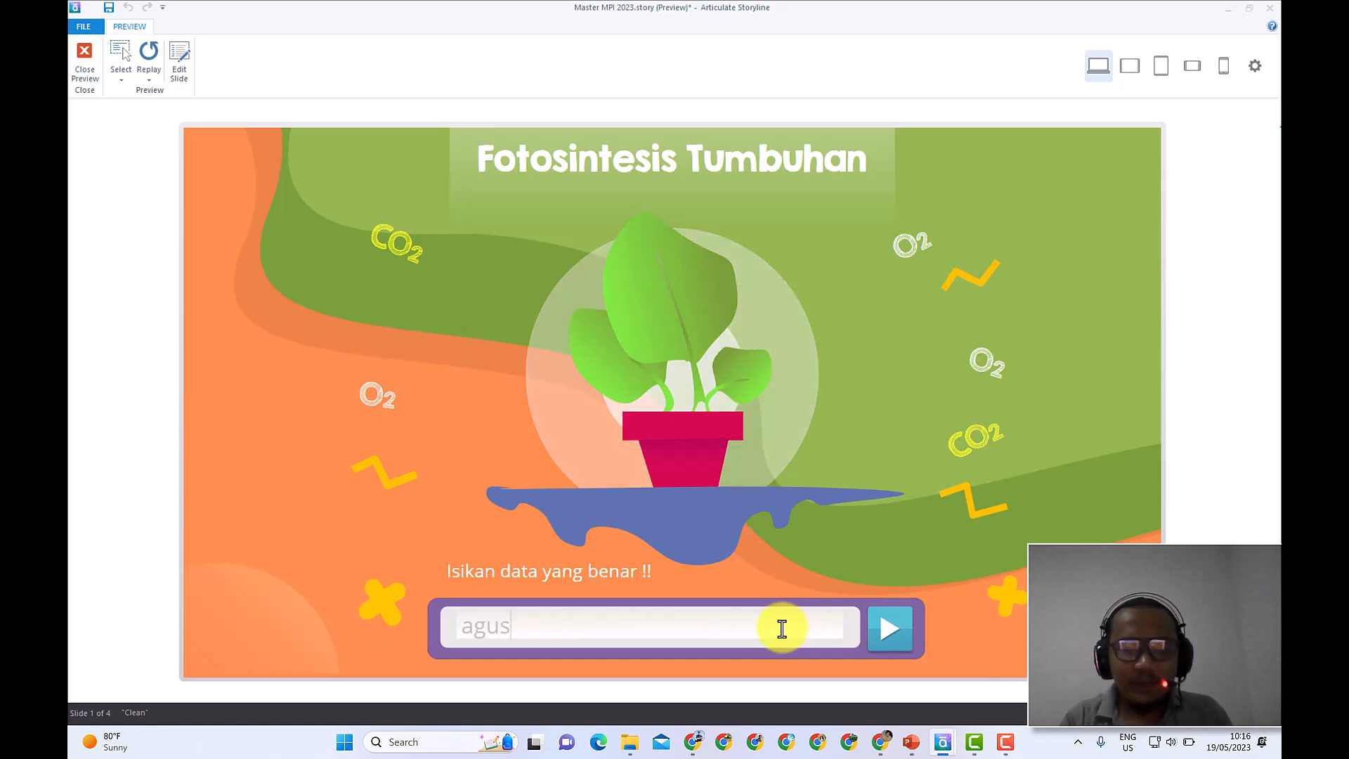
{"action": "left_click", "coordinate": [888, 632]}
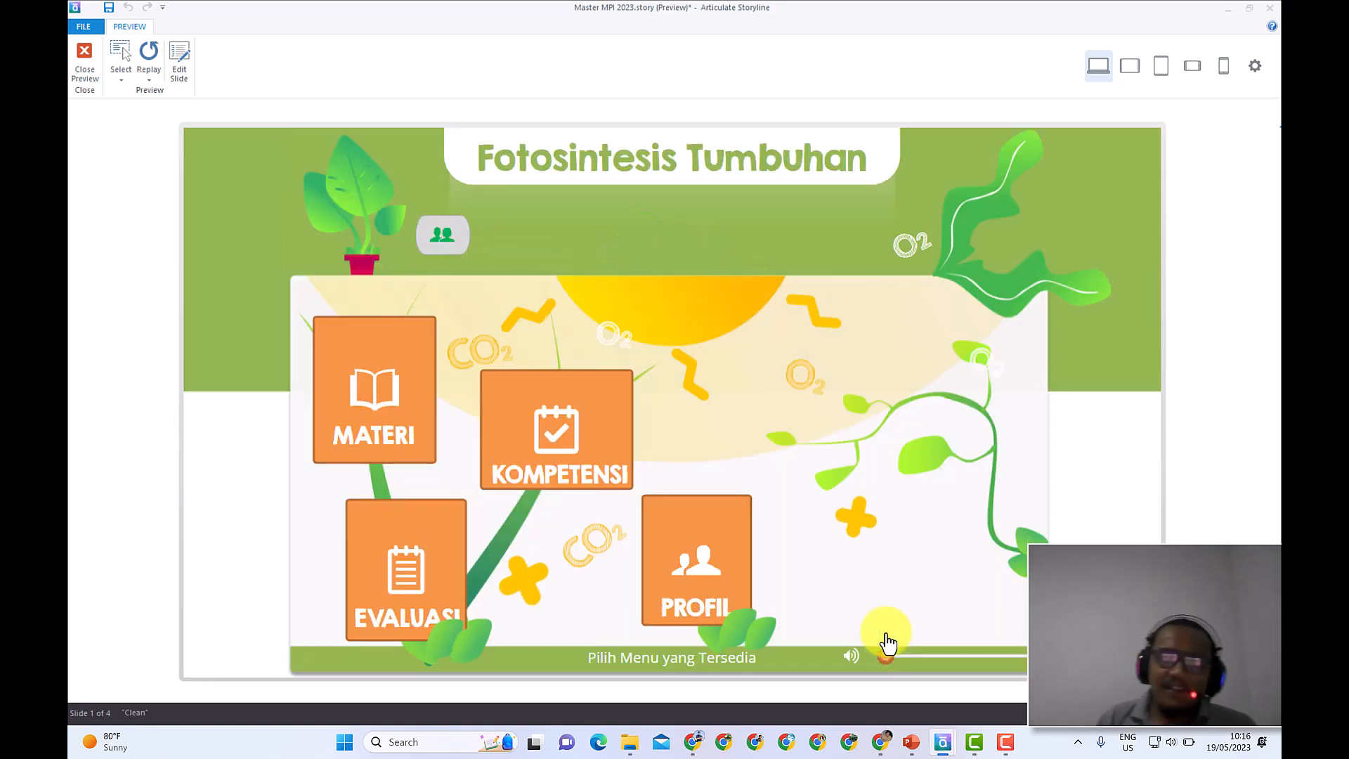
{"action": "left_click", "coordinate": [89, 78]}
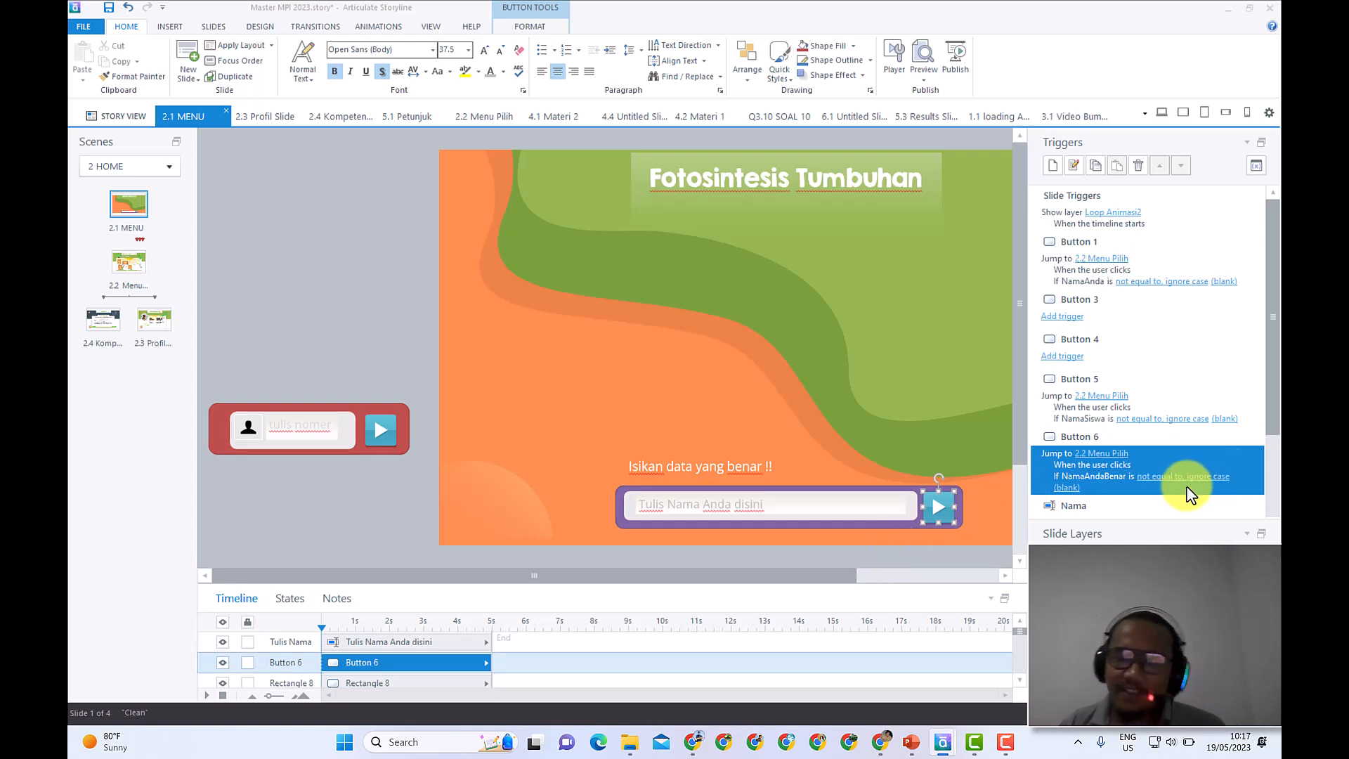
{"action": "scroll", "coordinate": [1125, 463], "scroll_direction": "down", "scroll_amount": 1}
{"action": "scroll", "coordinate": [1149, 441], "scroll_direction": "down", "scroll_amount": 1}
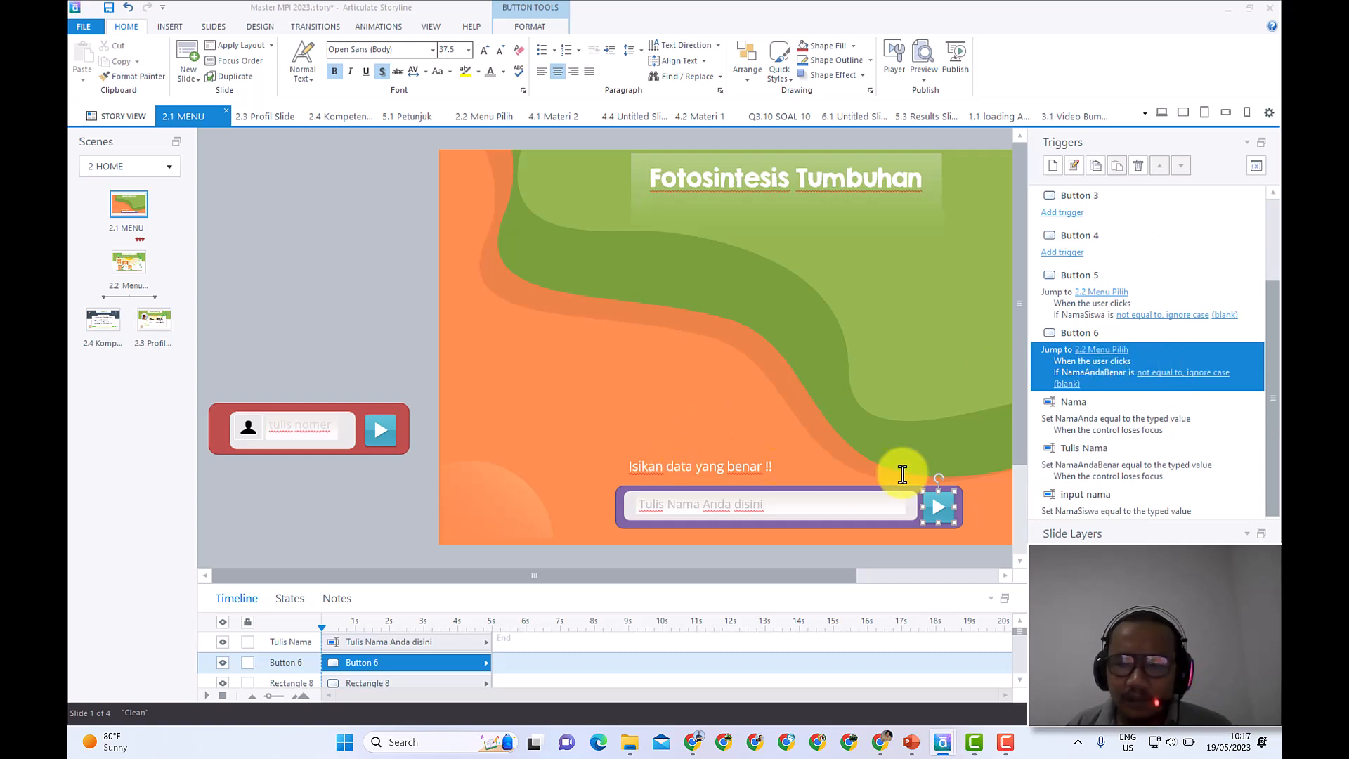
{"action": "left_click_drag", "start_coordinate": [668, 576], "coordinate": [826, 584]}
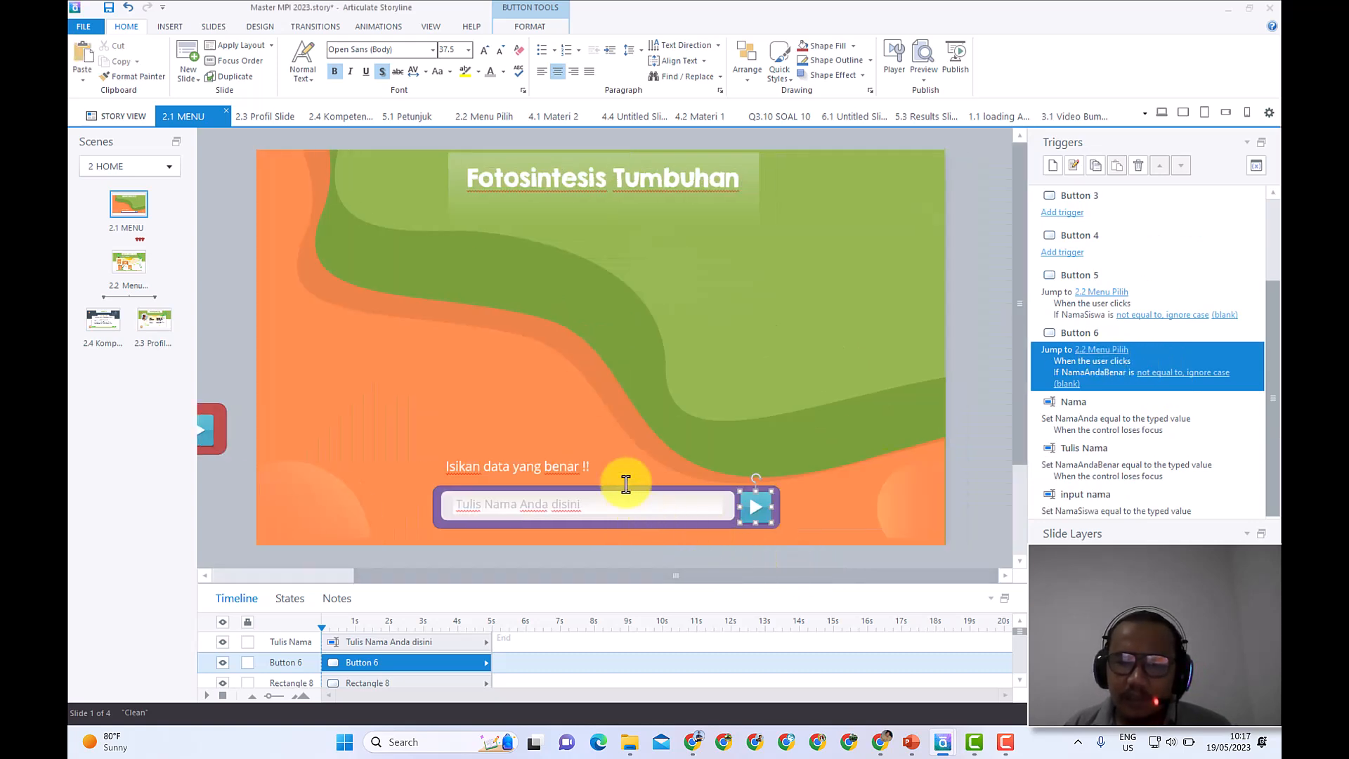